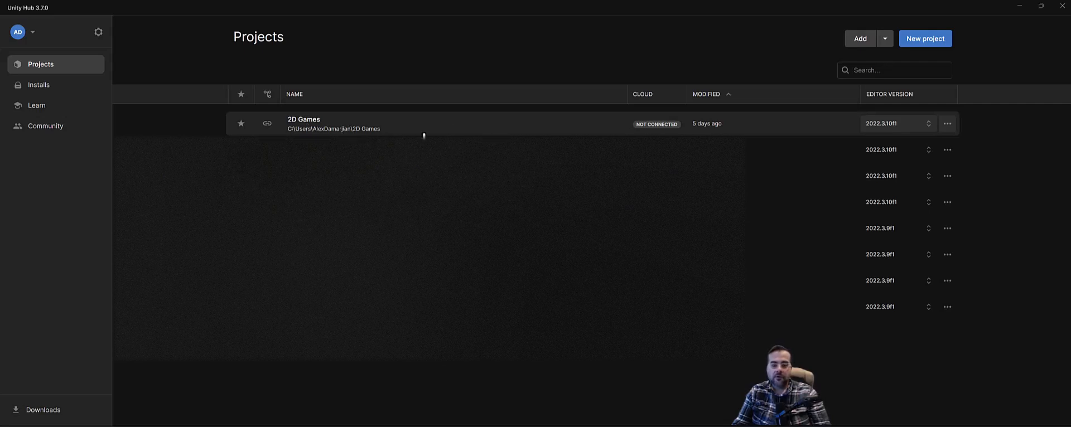
Start a new project named 2DGameProjects with Unity Version Control on, keeping the existing organization
{"action": "left_click", "coordinate": [929, 40]}
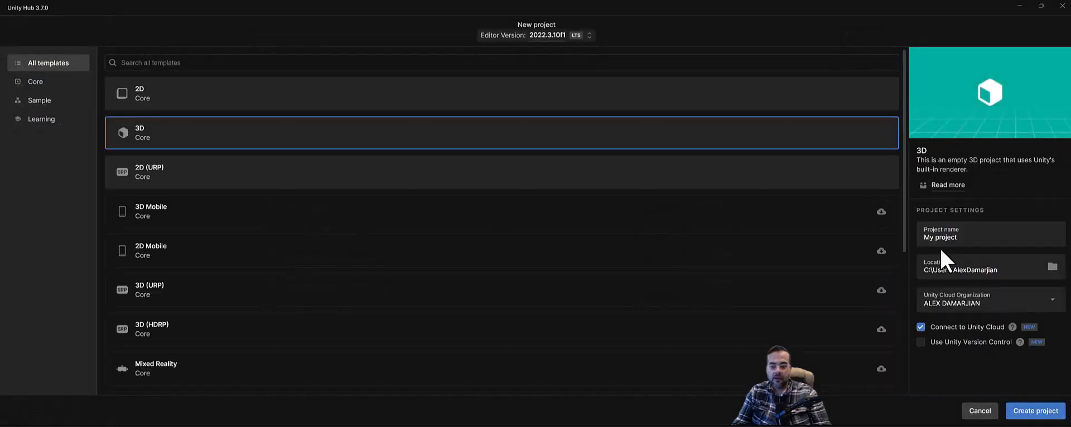
{"action": "left_click", "coordinate": [957, 237]}
{"action": "type", "text": "@"}
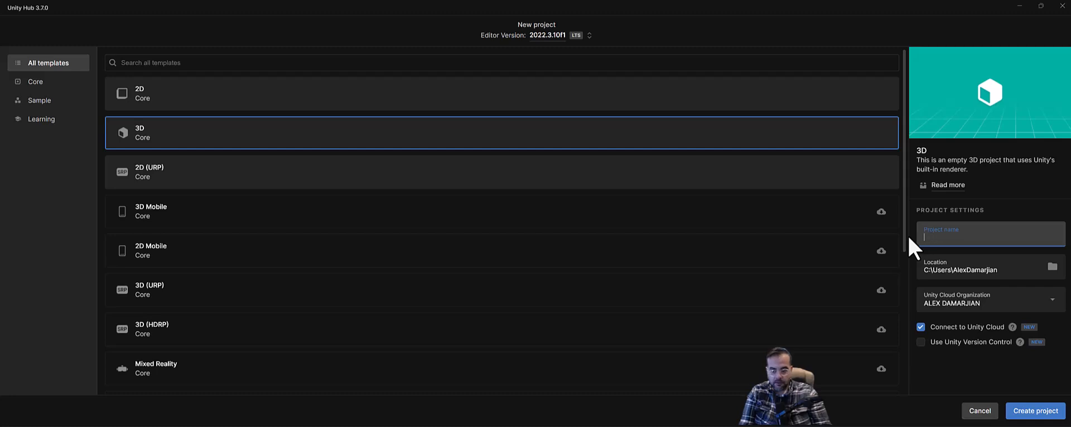
{"action": "type", "text": "2DGameProjects"}
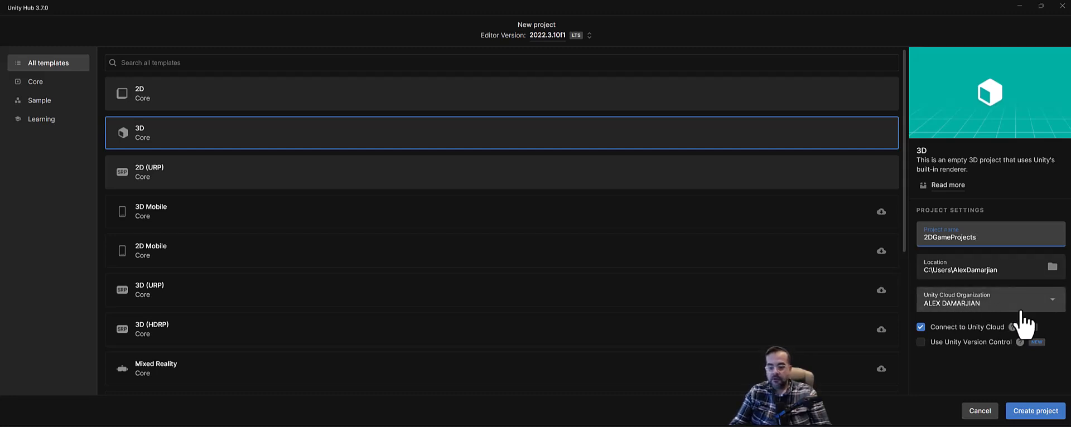
{"action": "left_click", "coordinate": [921, 342]}
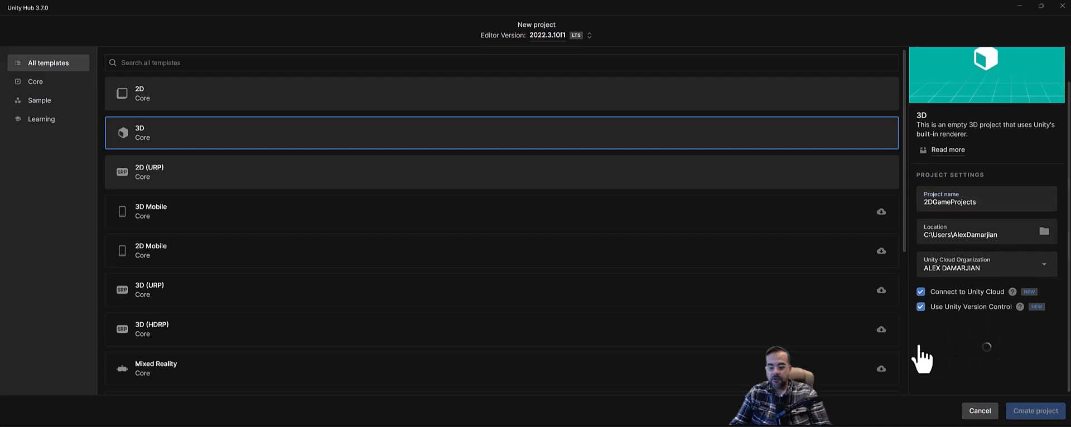
{"action": "scroll", "coordinate": [916, 256], "scroll_direction": "down", "scroll_amount": 1}
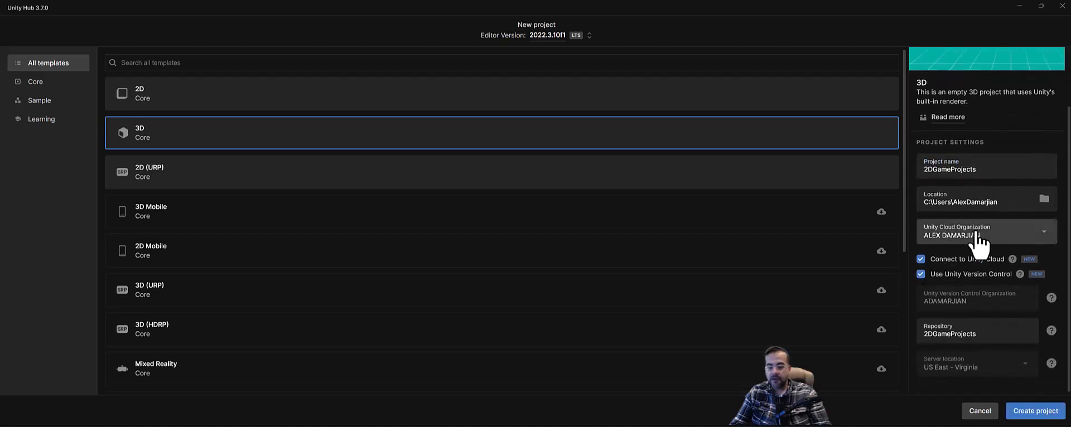
{"action": "left_click", "coordinate": [1017, 237]}
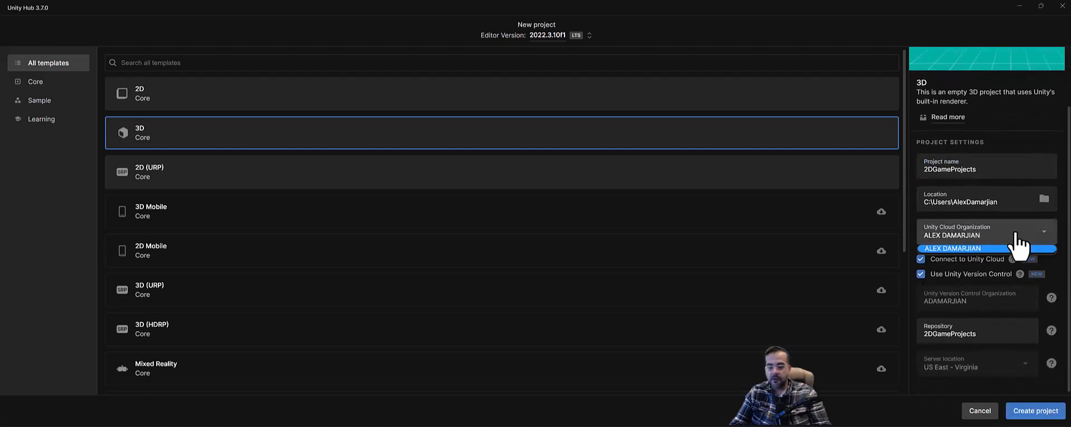
{"action": "left_click", "coordinate": [955, 248]}
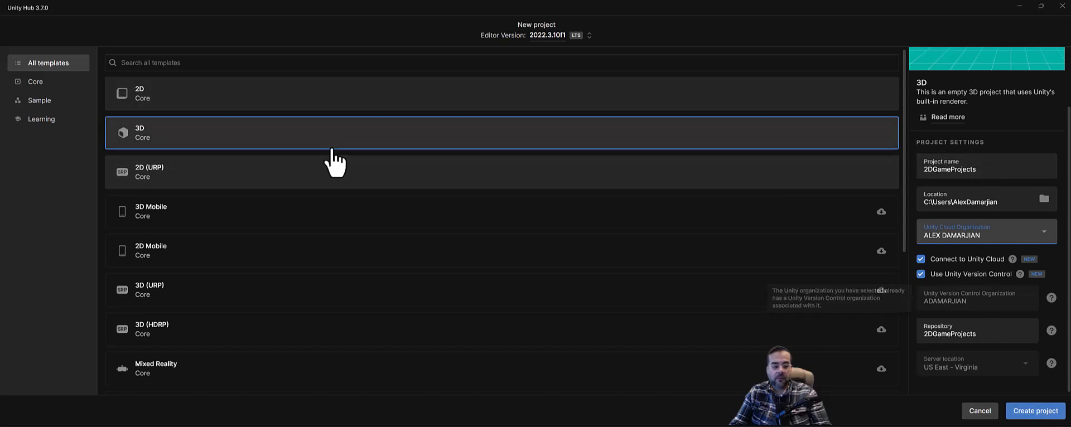
Pick the 2D (URP) template and create the project, opening it in Unity 2022.3.10f1
{"action": "left_click", "coordinate": [213, 176]}
{"action": "left_click", "coordinate": [199, 140]}
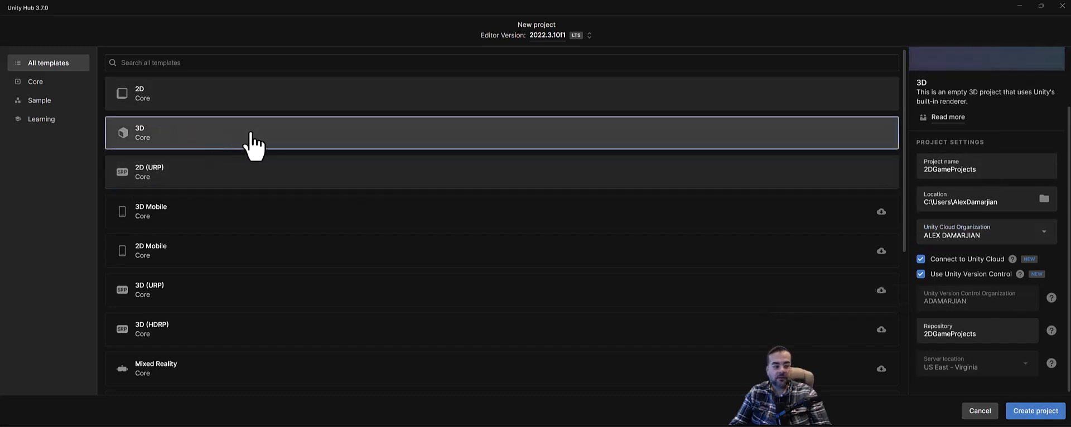
{"action": "left_click", "coordinate": [198, 174]}
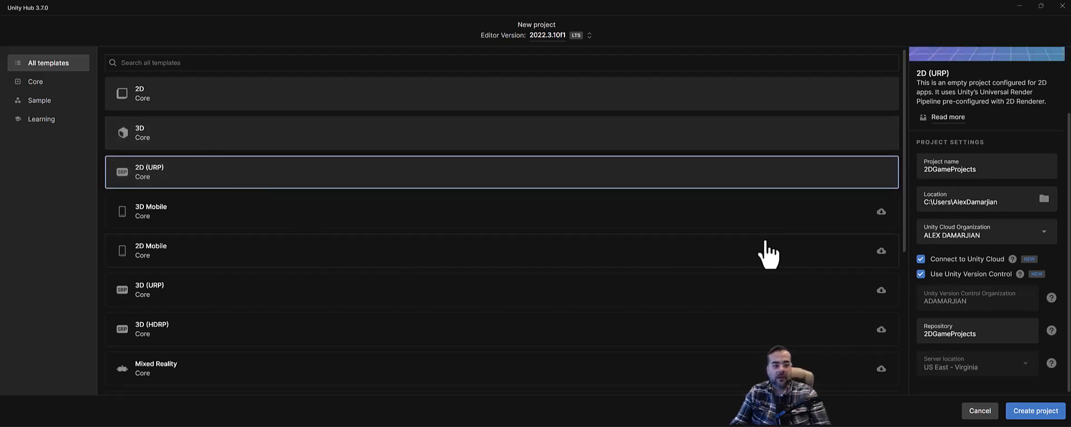
{"action": "scroll", "coordinate": [1016, 205], "scroll_direction": "up", "scroll_amount": 1}
{"action": "scroll", "coordinate": [1016, 205], "scroll_direction": "up", "scroll_amount": 2}
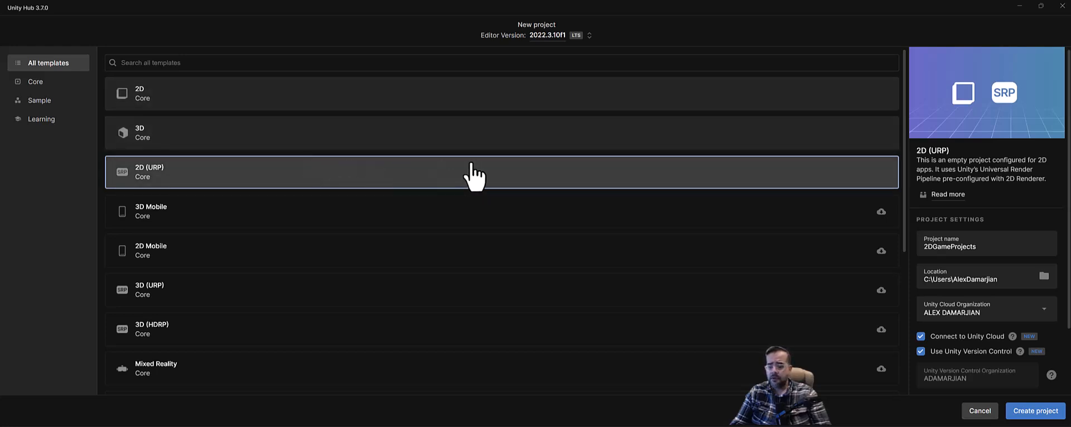
{"action": "left_click", "coordinate": [1037, 411]}
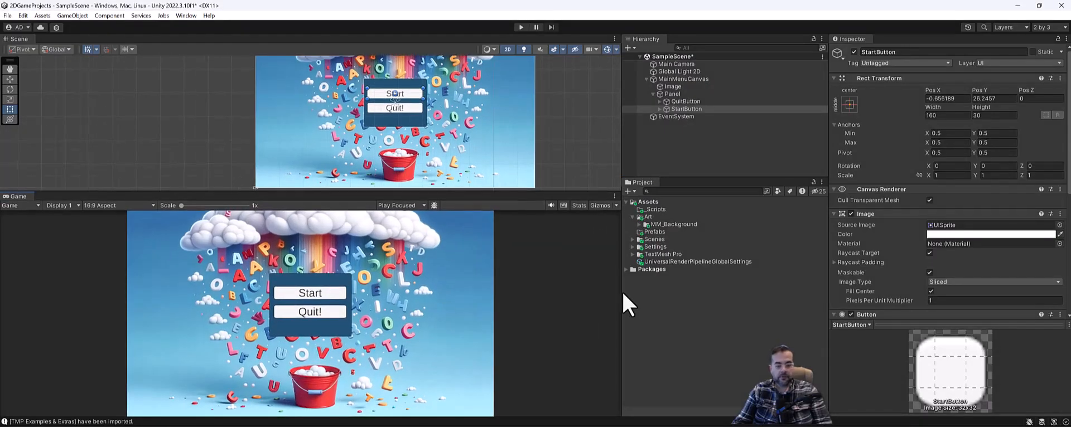
Run the sample main menu in Play mode and adjust the Scene/Game view split
{"action": "left_click", "coordinate": [521, 27]}
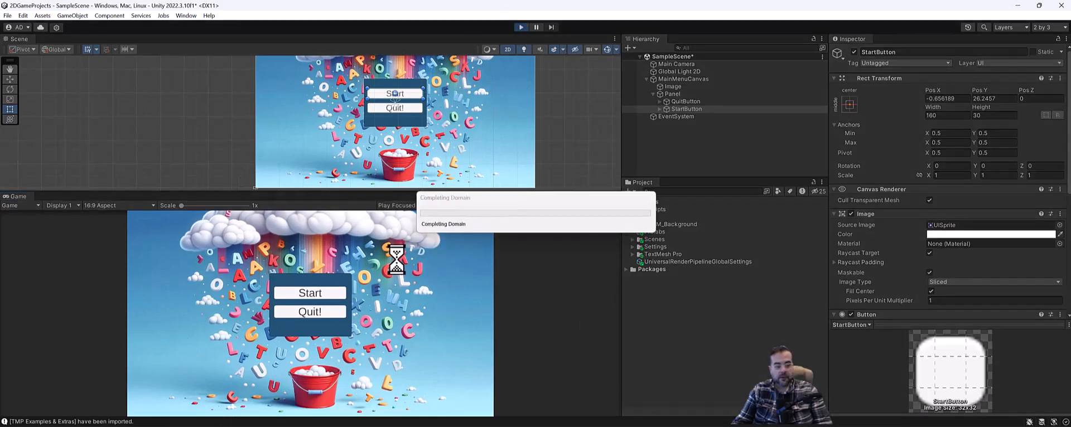
{"action": "mouse_move", "coordinate": [202, 192]}
{"action": "left_mouse_down"}
{"action": "mouse_move", "coordinate": [215, 270]}
{"action": "mouse_move", "coordinate": [215, 194]}
{"action": "left_mouse_up"}
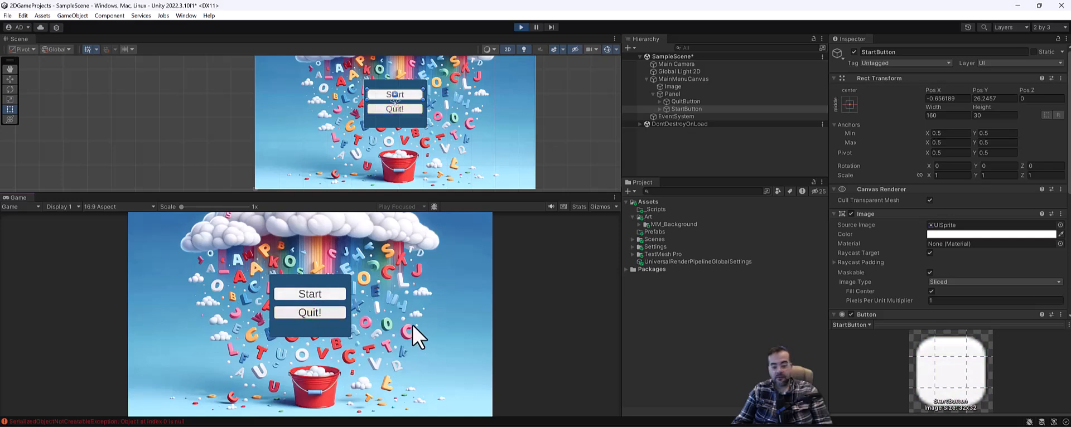
{"action": "mouse_move", "coordinate": [434, 193]}
{"action": "left_mouse_down"}
{"action": "mouse_move", "coordinate": [434, 240]}
{"action": "mouse_move", "coordinate": [435, 184]}
{"action": "left_mouse_up"}
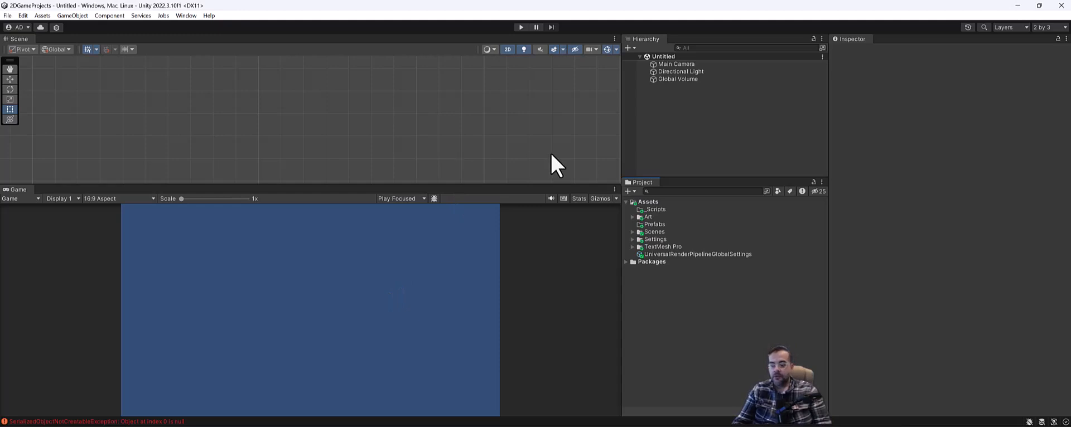
Collapse the Assets folder and switch the editor from the Default layout to 2 by 3
{"action": "left_click", "coordinate": [627, 203]}
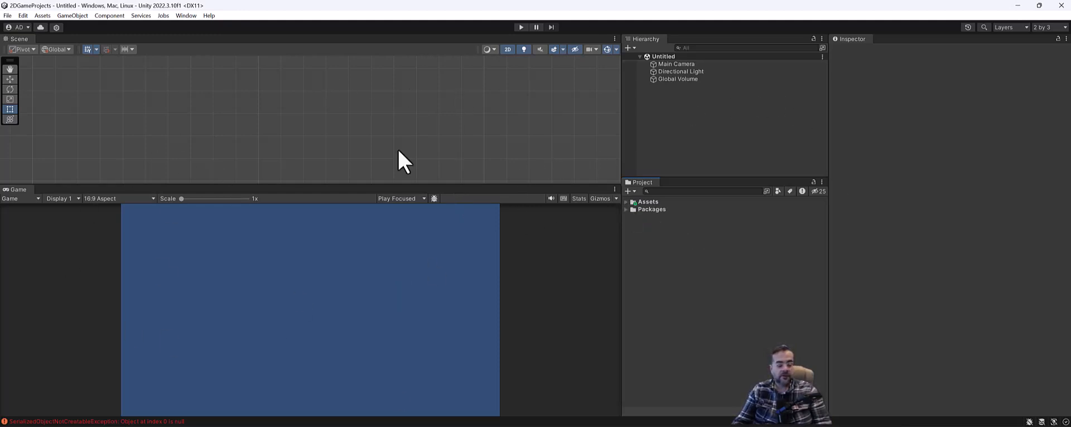
{"action": "left_click", "coordinate": [1042, 27]}
{"action": "left_click", "coordinate": [1011, 61]}
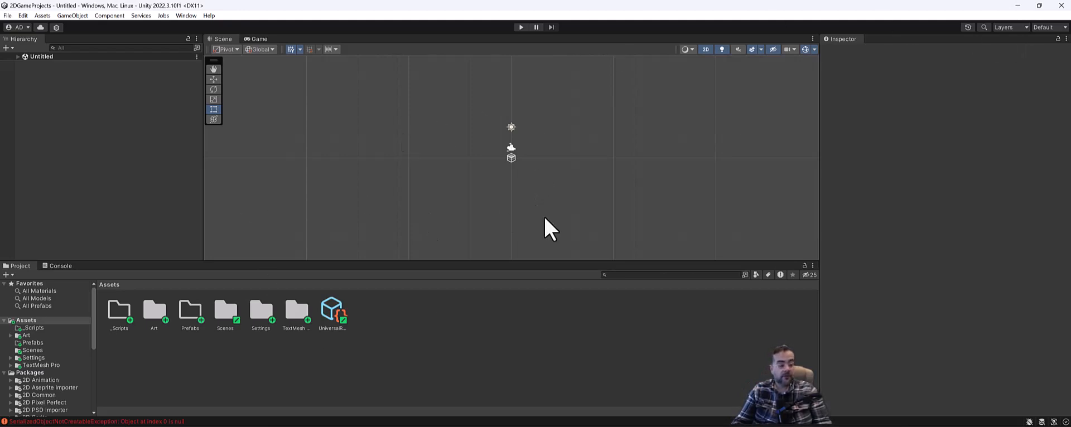
{"action": "left_click", "coordinate": [1043, 27]}
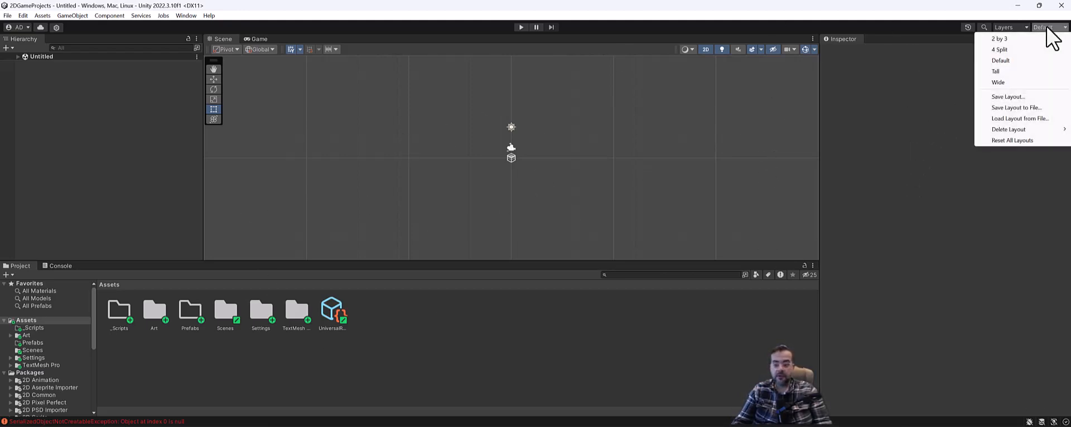
{"action": "left_click", "coordinate": [1000, 38]}
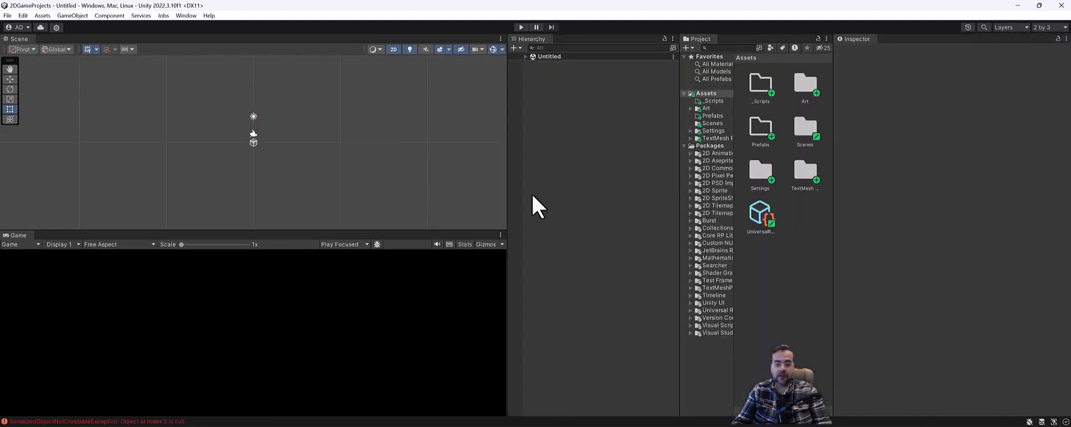
Dock the Project panel below the Hierarchy and resize the surrounding panels
{"action": "left_click_drag", "start_coordinate": [507, 104], "coordinate": [548, 108]}
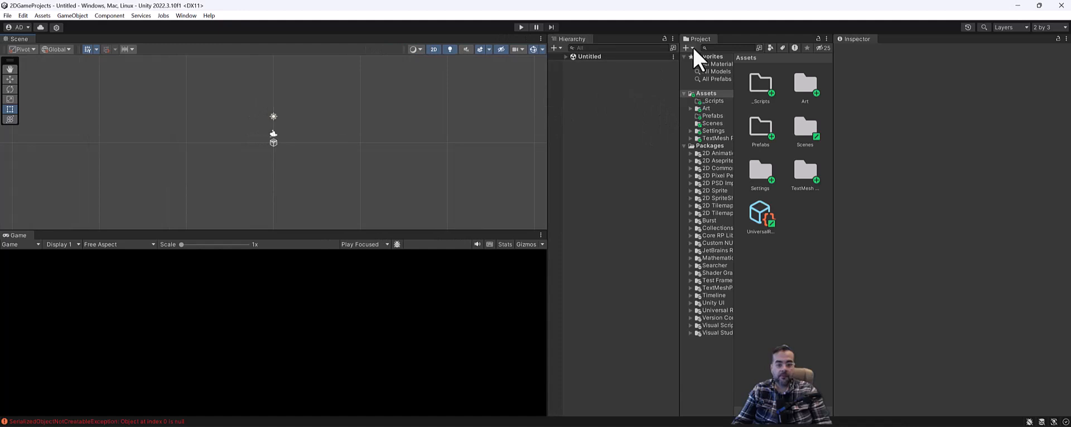
{"action": "left_click_drag", "start_coordinate": [688, 66], "coordinate": [607, 332]}
{"action": "left_click_drag", "start_coordinate": [621, 292], "coordinate": [625, 238]}
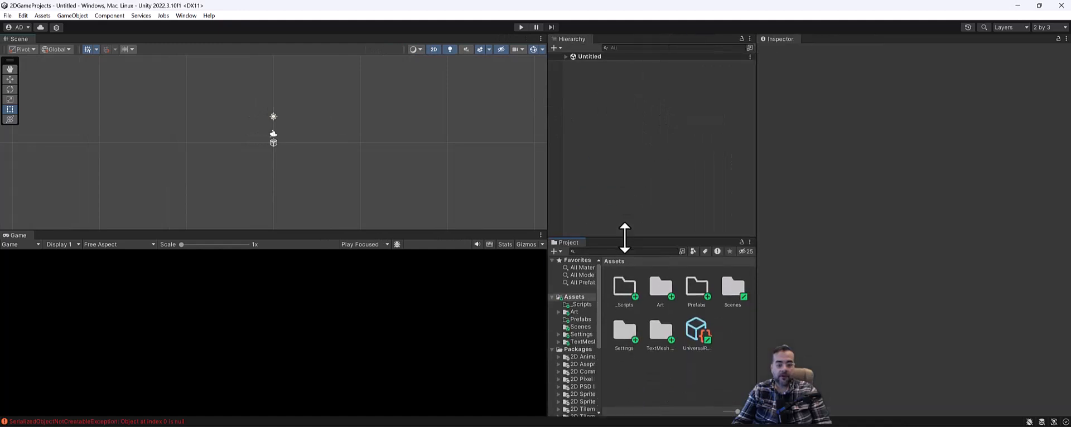
{"action": "left_click_drag", "start_coordinate": [548, 134], "coordinate": [600, 136]}
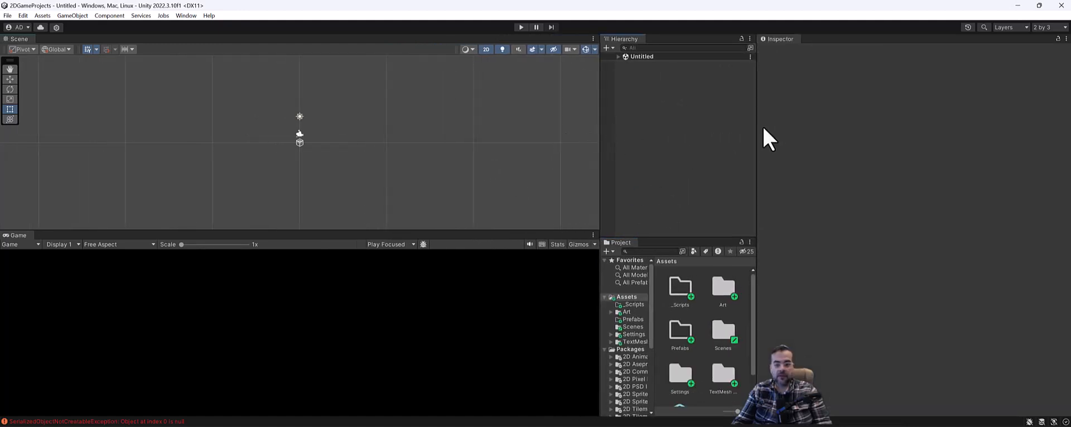
{"action": "left_click_drag", "start_coordinate": [758, 122], "coordinate": [873, 123]}
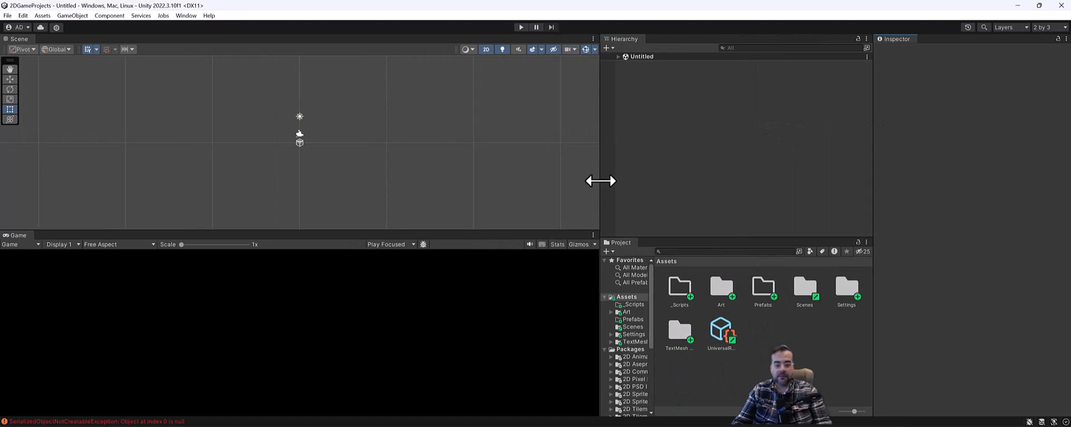
{"action": "left_click_drag", "start_coordinate": [602, 182], "coordinate": [653, 184]}
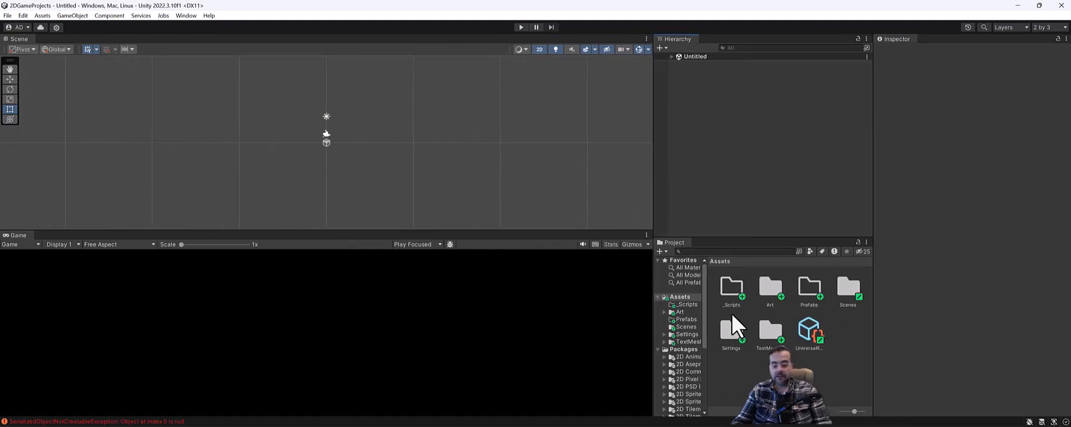
Set the Project panel to One Column Layout and fine-tune the panel sizes
{"action": "left_click", "coordinate": [866, 242]}
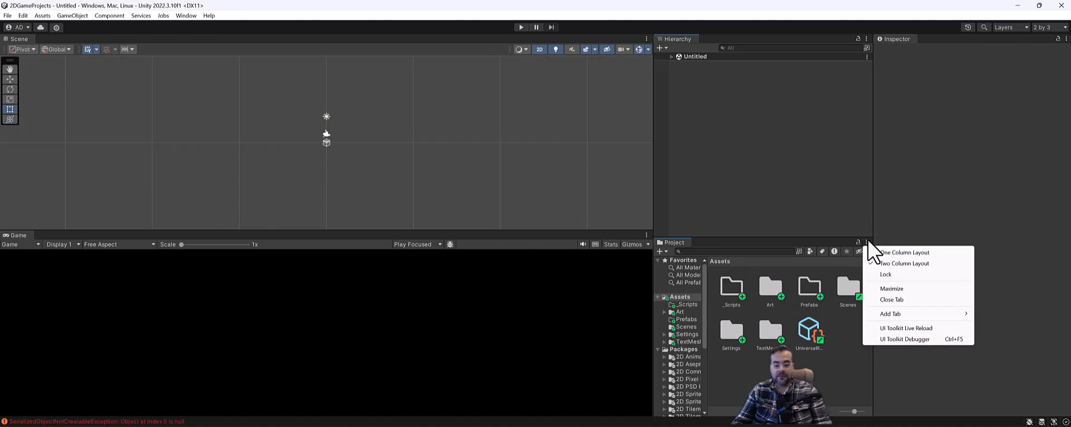
{"action": "left_click", "coordinate": [901, 251]}
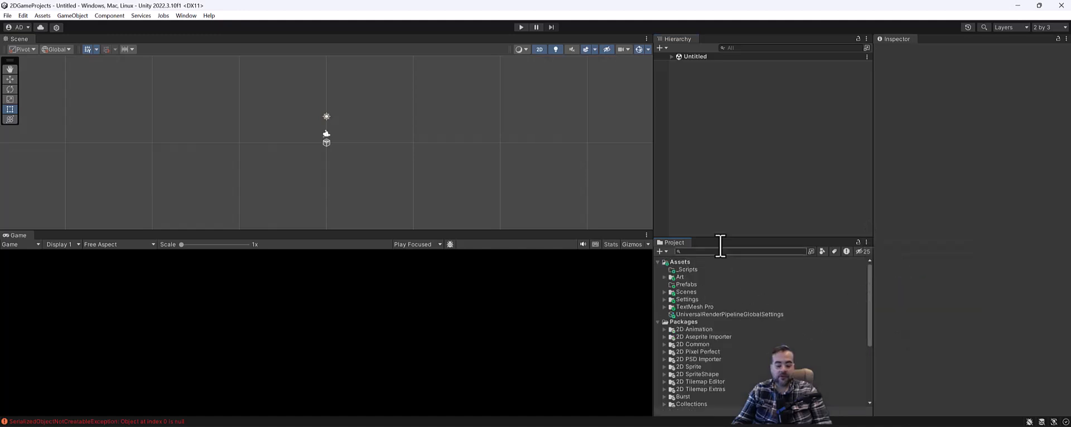
{"action": "left_click_drag", "start_coordinate": [654, 194], "coordinate": [675, 193]}
{"action": "left_click_drag", "start_coordinate": [781, 237], "coordinate": [787, 174]}
{"action": "left_click_drag", "start_coordinate": [674, 141], "coordinate": [715, 144]}
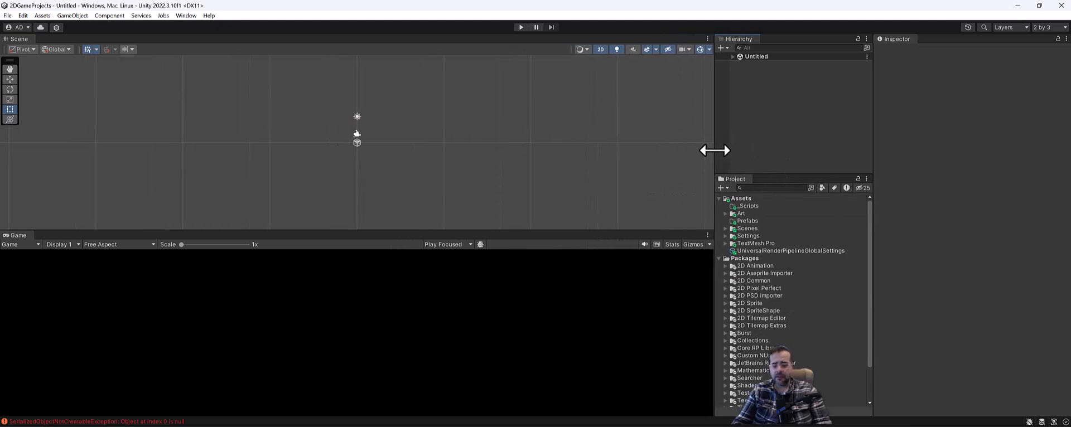
Collapse the Packages and Assets folders in the Project tree
{"action": "left_click", "coordinate": [719, 258]}
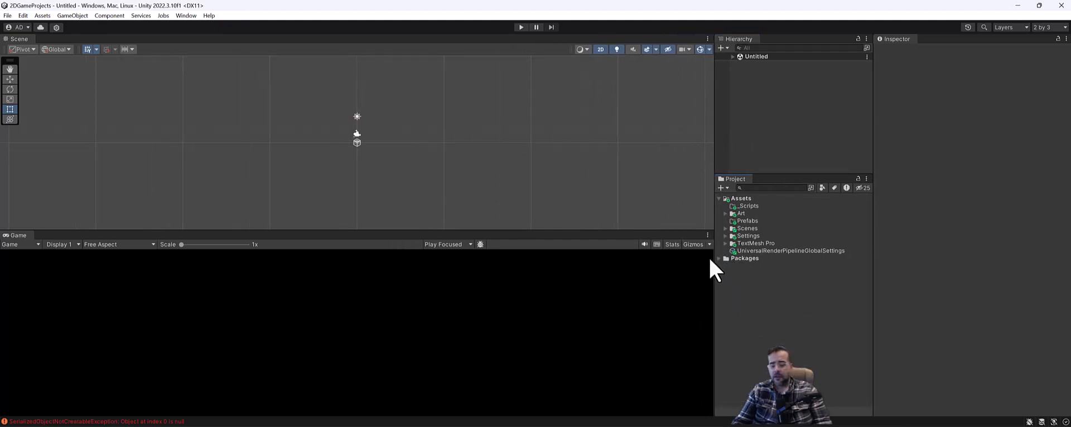
{"action": "left_click", "coordinate": [725, 214]}
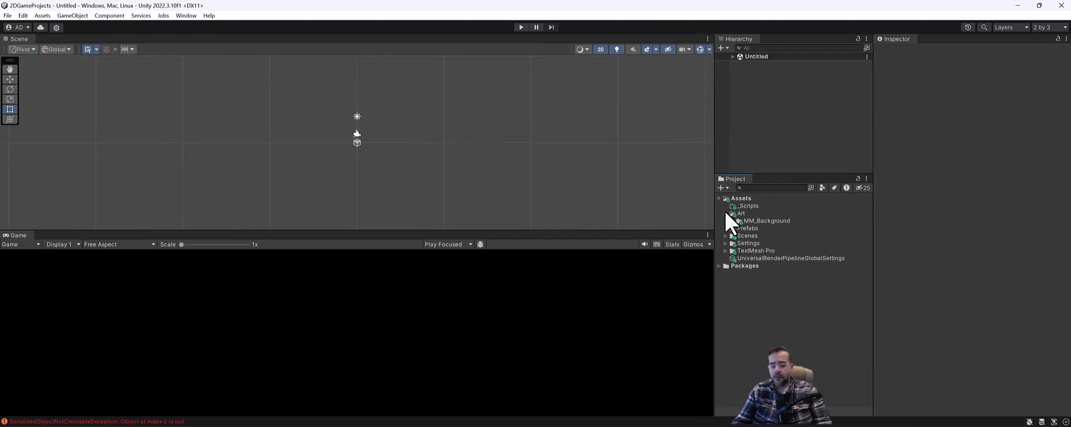
{"action": "left_click", "coordinate": [726, 214]}
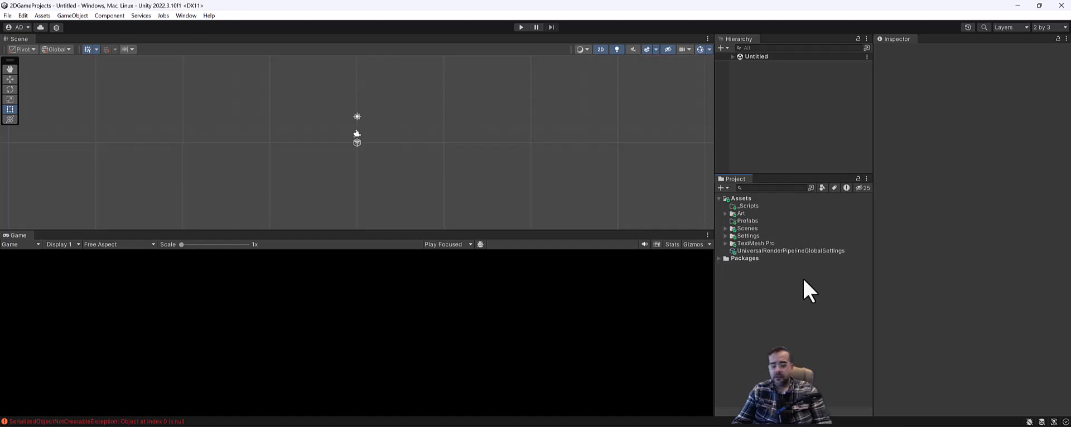
{"action": "left_click", "coordinate": [719, 200]}
{"action": "left_click", "coordinate": [720, 199]}
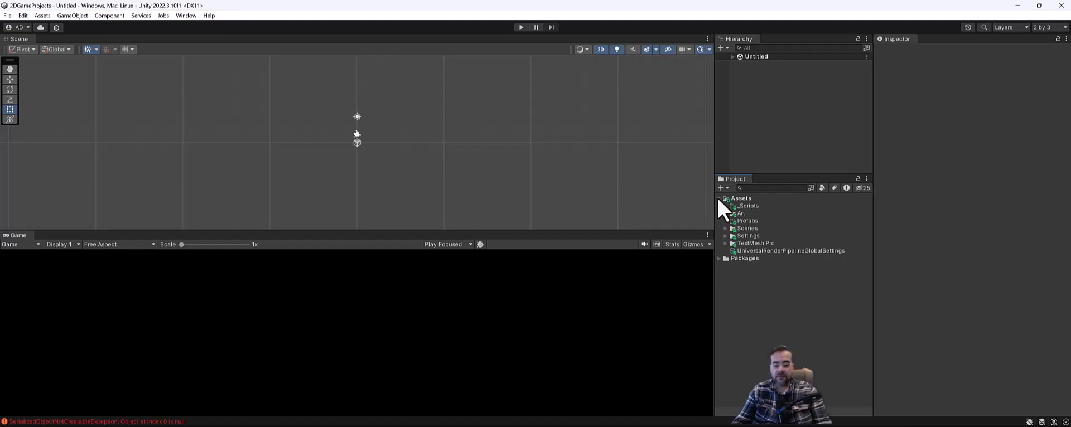
{"action": "left_click", "coordinate": [719, 199]}
Create a New Folder under Assets with its default name, leaving _Scripts unchanged
{"action": "right_click", "coordinate": [746, 200]}
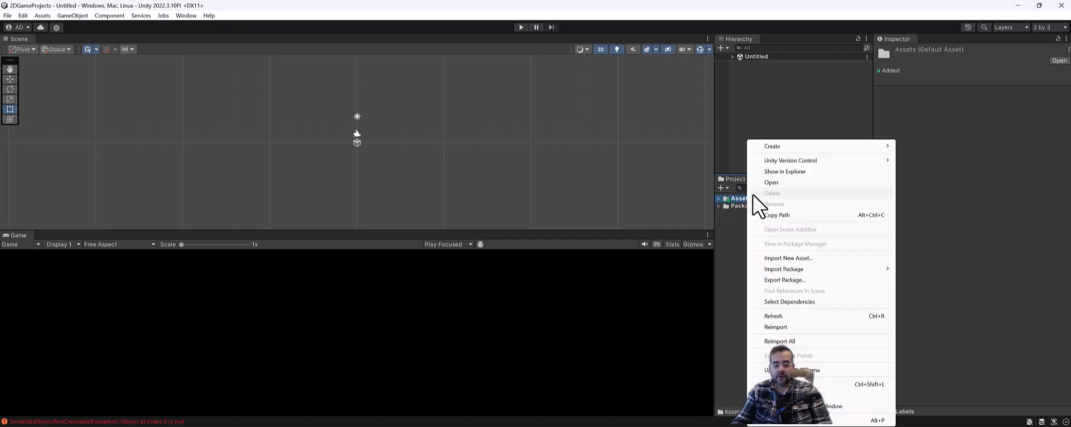
{"action": "mouse_move", "coordinate": [811, 146]}
{"action": "left_click", "coordinate": [964, 27]}
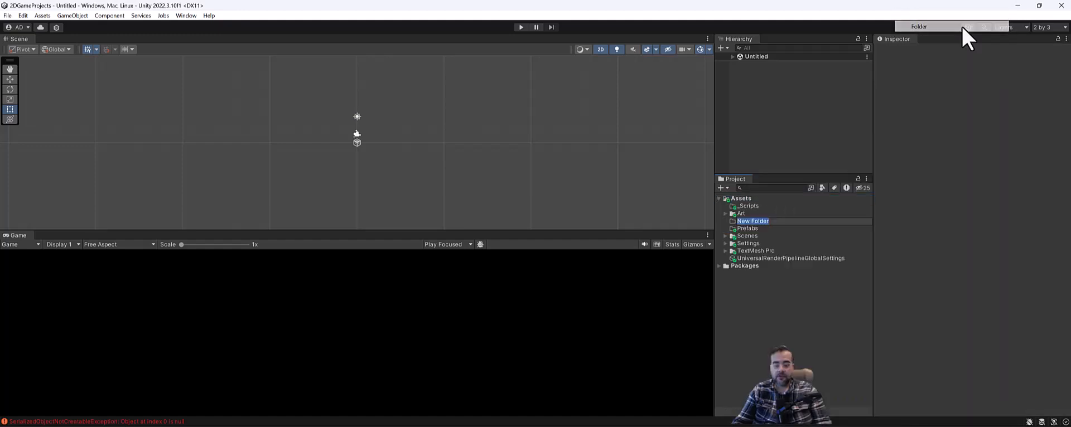
{"action": "left_click", "coordinate": [754, 208]}
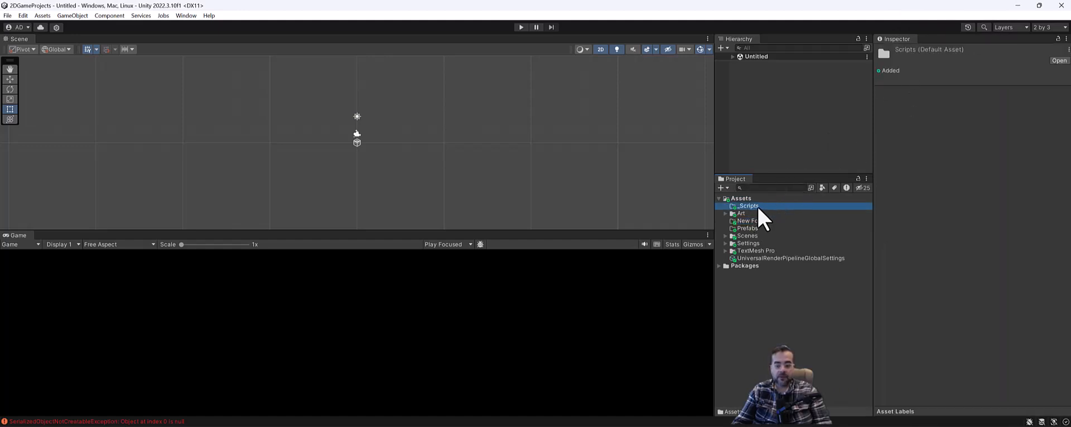
{"action": "left_click", "coordinate": [745, 209]}
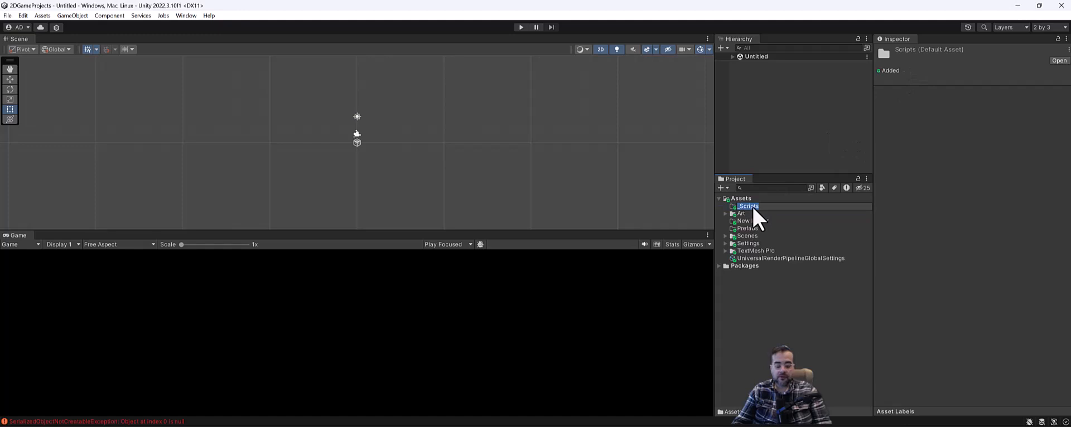
{"action": "left_click", "coordinate": [751, 215]}
{"action": "left_click", "coordinate": [750, 207]}
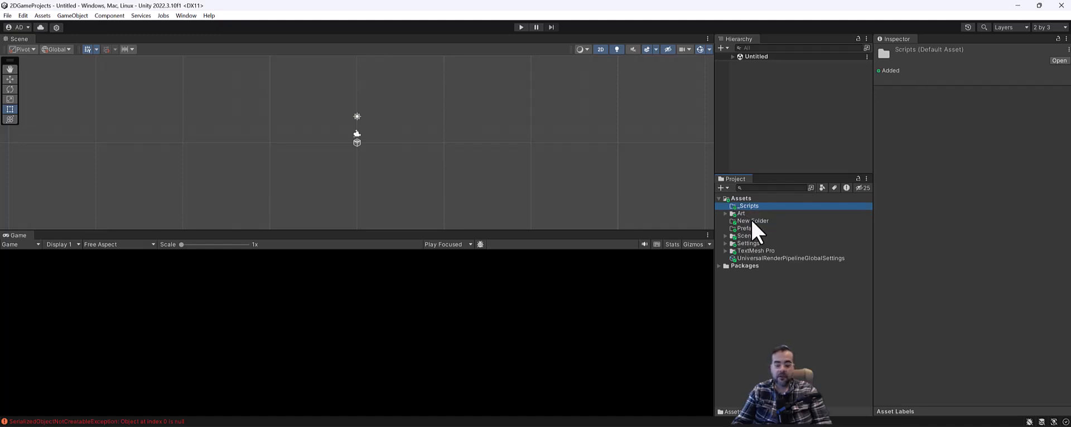
Expand Art and MM_Background and select the LetterArtBackground image
{"action": "left_click", "coordinate": [749, 214]}
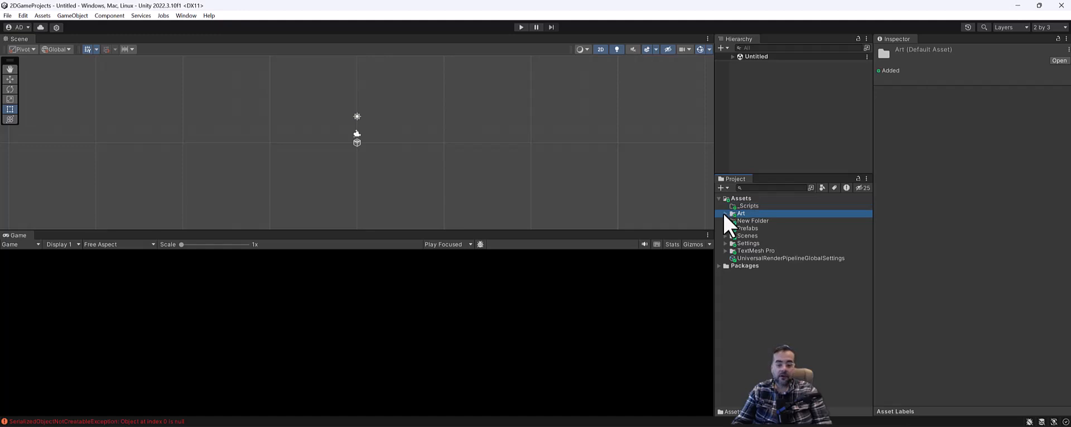
{"action": "left_click", "coordinate": [725, 214]}
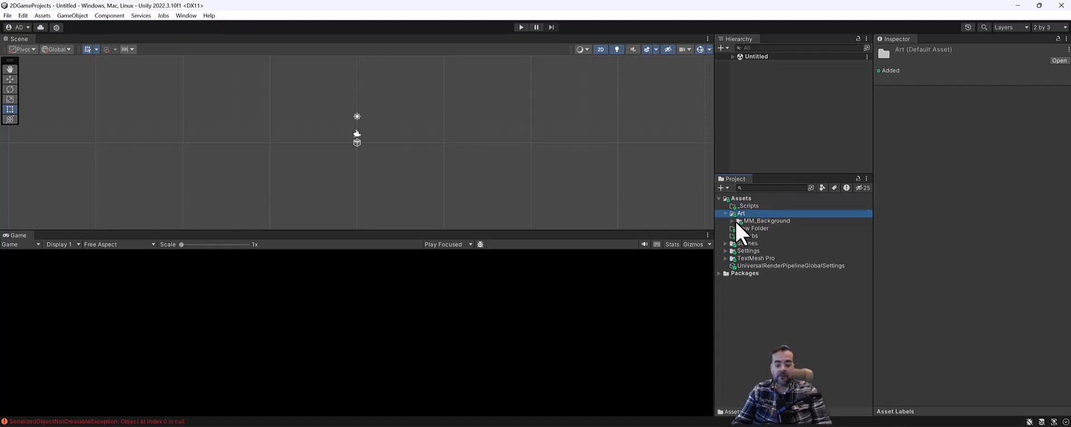
{"action": "left_click", "coordinate": [732, 222]}
{"action": "left_click", "coordinate": [750, 222]}
{"action": "left_click", "coordinate": [763, 228]}
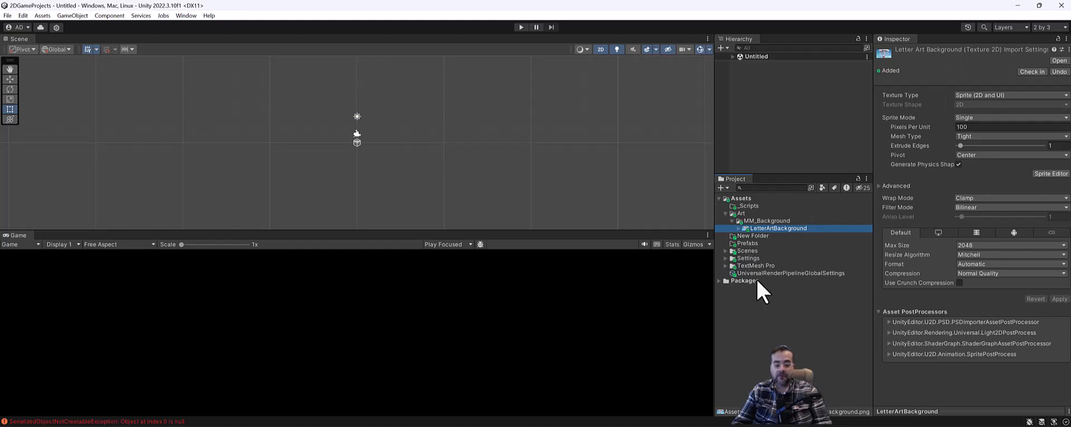
Delete the stray New Folder, then browse _Scripts, Art, MM_Background, Scenes and Prefabs
{"action": "left_click", "coordinate": [759, 238]}
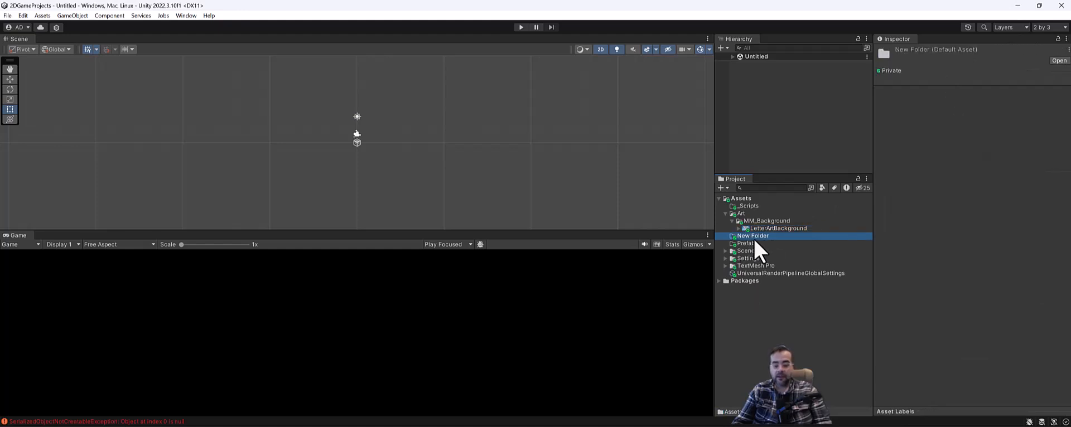
{"action": "key", "text": "Delete"}
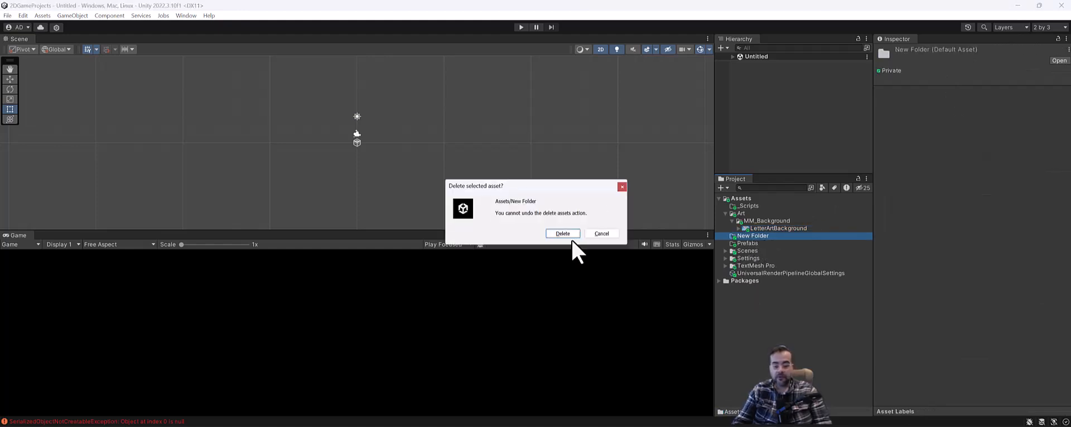
{"action": "left_click", "coordinate": [567, 233]}
{"action": "left_click", "coordinate": [757, 206]}
{"action": "left_click", "coordinate": [772, 213]}
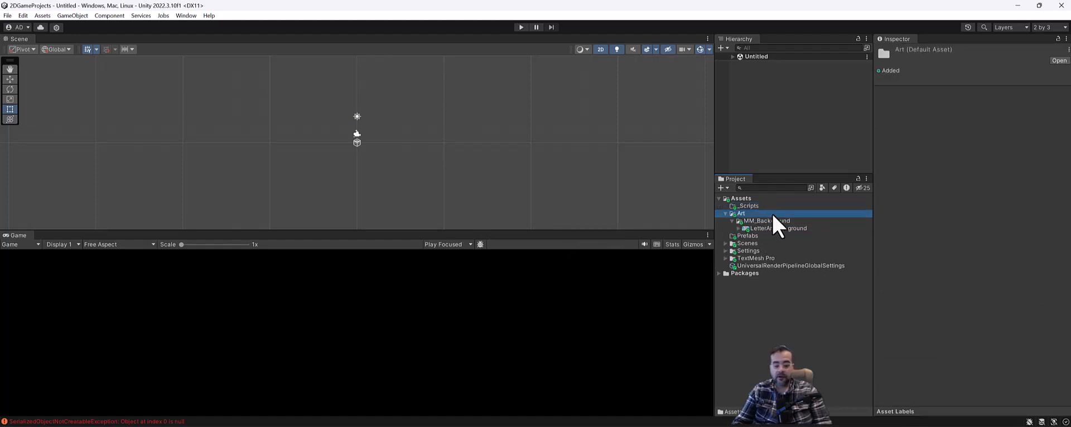
{"action": "left_click", "coordinate": [784, 222]}
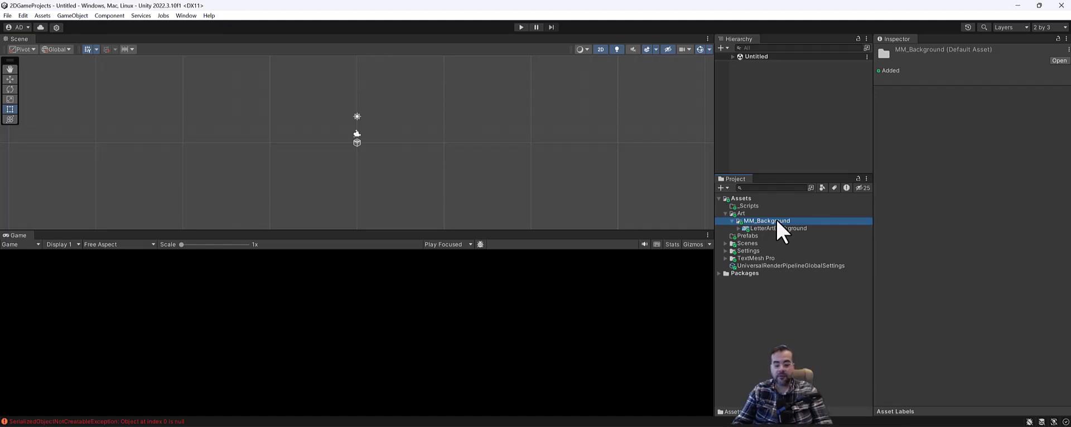
{"action": "left_click", "coordinate": [781, 229]}
{"action": "left_click", "coordinate": [781, 243]}
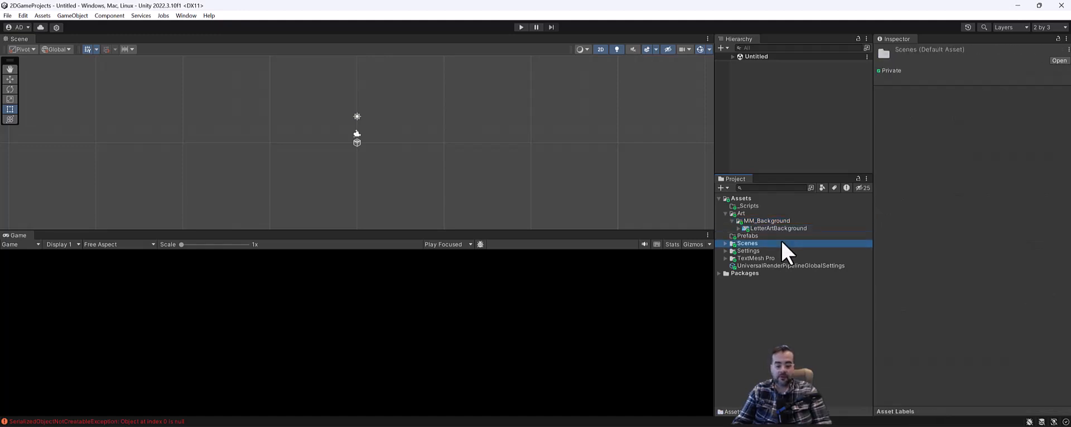
{"action": "left_click", "coordinate": [778, 237]}
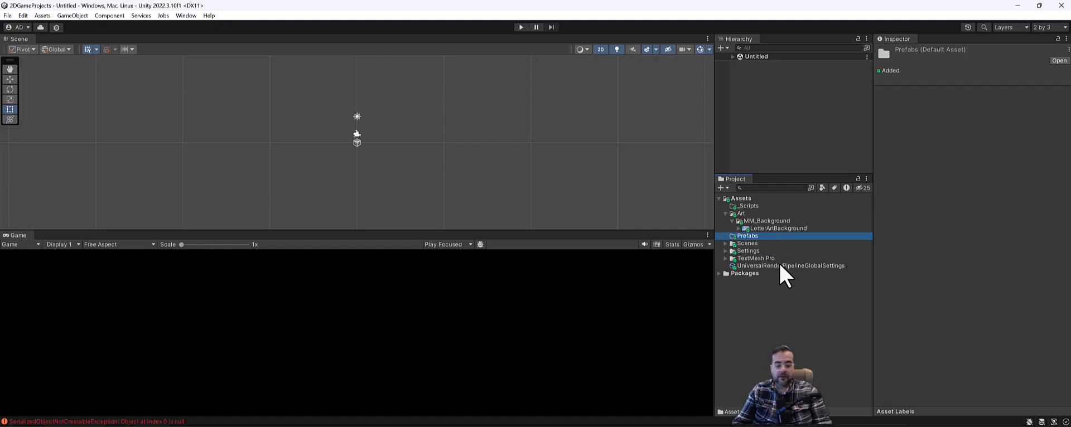
Show the LetterArtBackground preview in the Inspector and make the Game view slightly taller
{"action": "left_click", "coordinate": [774, 229]}
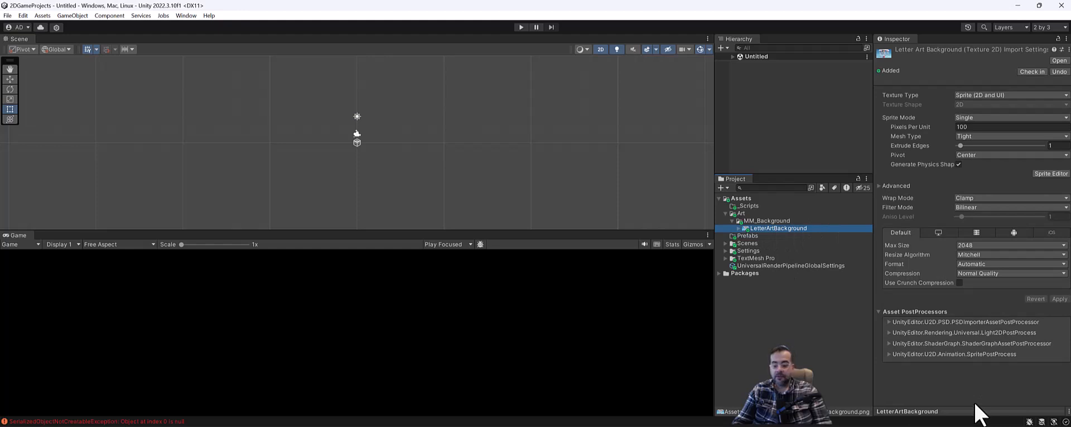
{"action": "left_click_drag", "start_coordinate": [975, 412], "coordinate": [963, 211]}
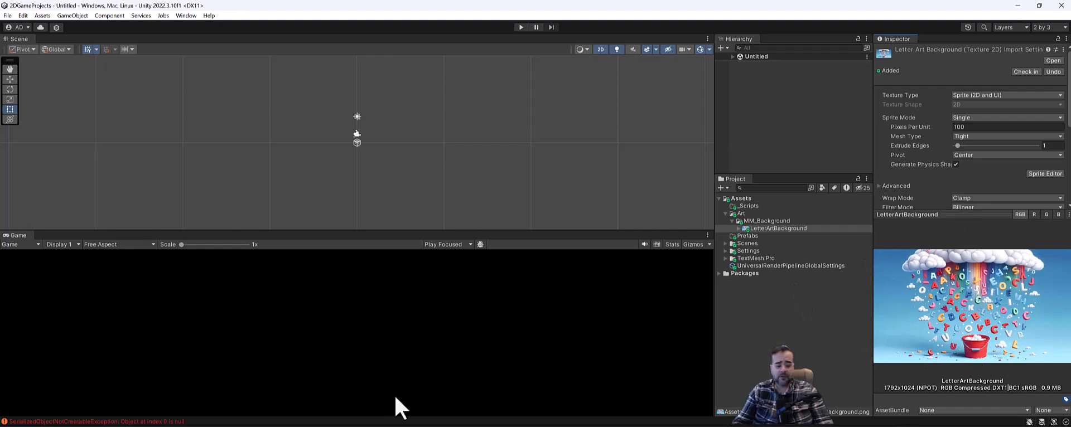
{"action": "left_click_drag", "start_coordinate": [406, 229], "coordinate": [426, 209]}
Expand the Untitled scene and inspect the Main Camera and Global Volume settings
{"action": "left_click", "coordinate": [732, 57]}
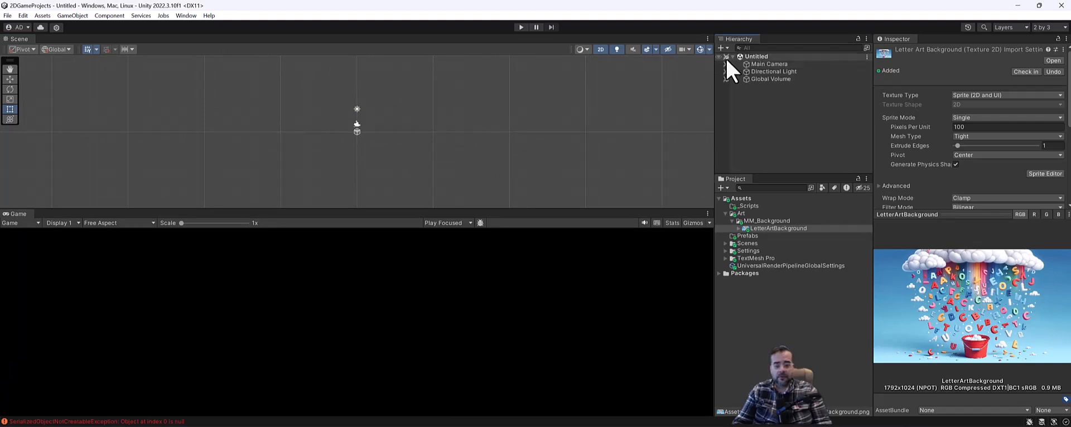
{"action": "left_click", "coordinate": [769, 65]}
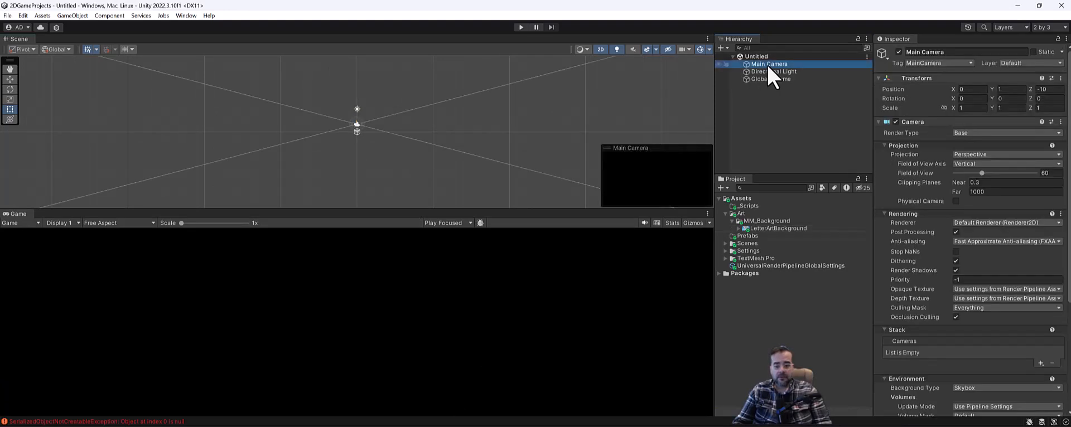
{"action": "scroll", "coordinate": [983, 207], "scroll_direction": "down", "scroll_amount": 5}
{"action": "scroll", "coordinate": [945, 219], "scroll_direction": "up", "scroll_amount": 3}
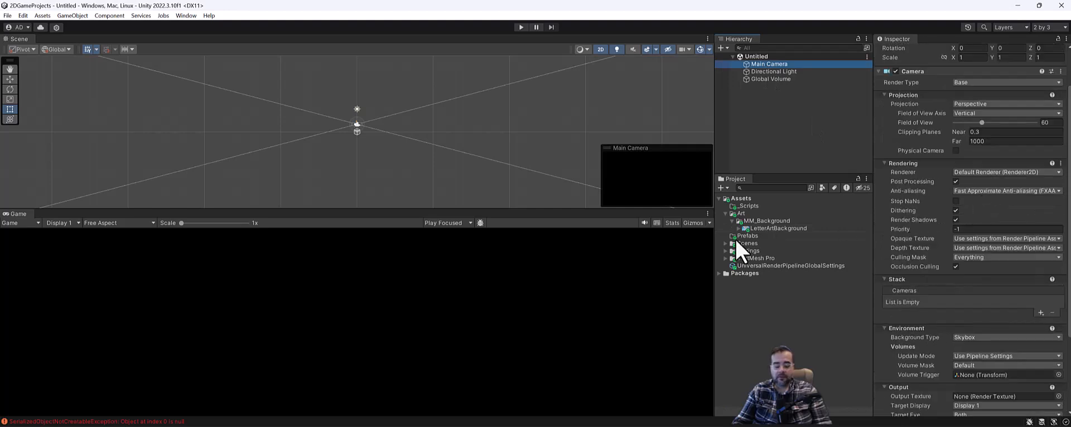
{"action": "left_click", "coordinate": [775, 229]}
{"action": "left_click", "coordinate": [789, 78]}
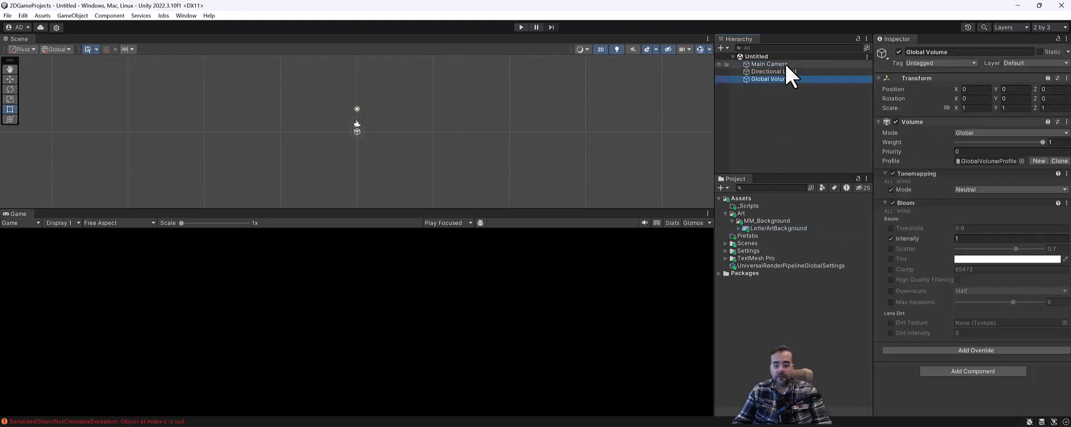
{"action": "left_click", "coordinate": [769, 64]}
{"action": "scroll", "coordinate": [1024, 195], "scroll_direction": "down", "scroll_amount": 4}
{"action": "scroll", "coordinate": [1019, 198], "scroll_direction": "up", "scroll_amount": 3}
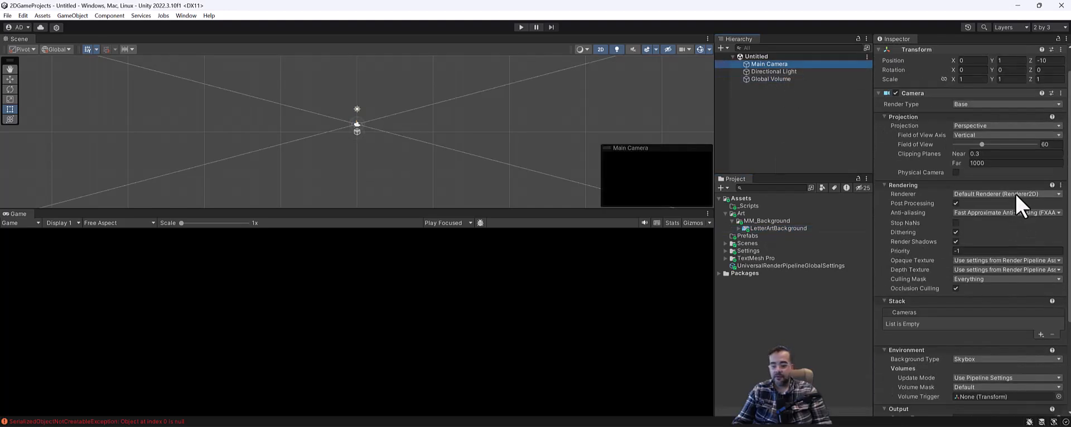
{"action": "scroll", "coordinate": [1018, 201], "scroll_direction": "up", "scroll_amount": 1}
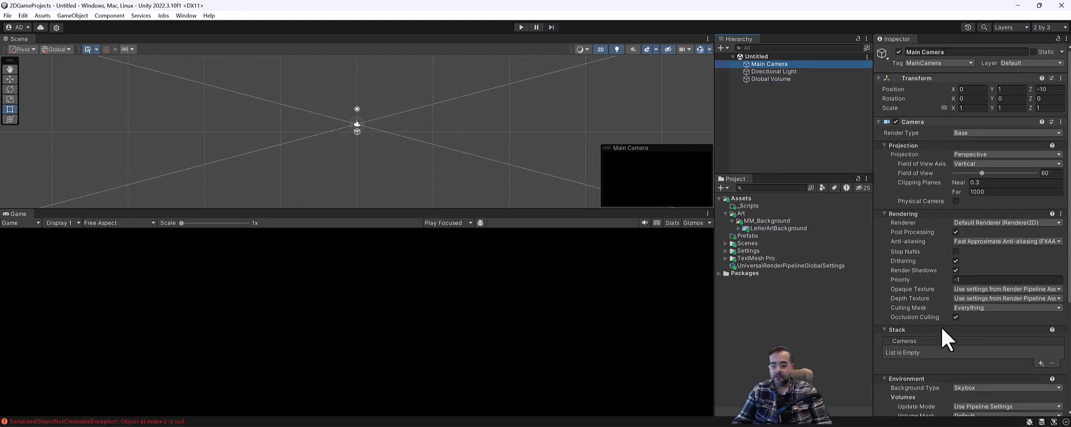
{"action": "left_click", "coordinate": [8, 15]}
Create a new scene from the Lit 2D (URP) template via File > New Scene
{"action": "mouse_move", "coordinate": [23, 16]}
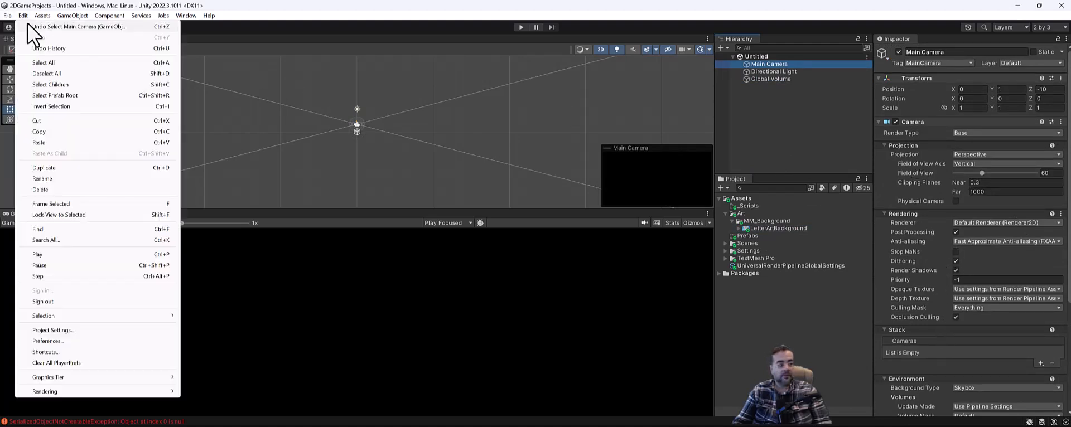
{"action": "left_click", "coordinate": [31, 27]}
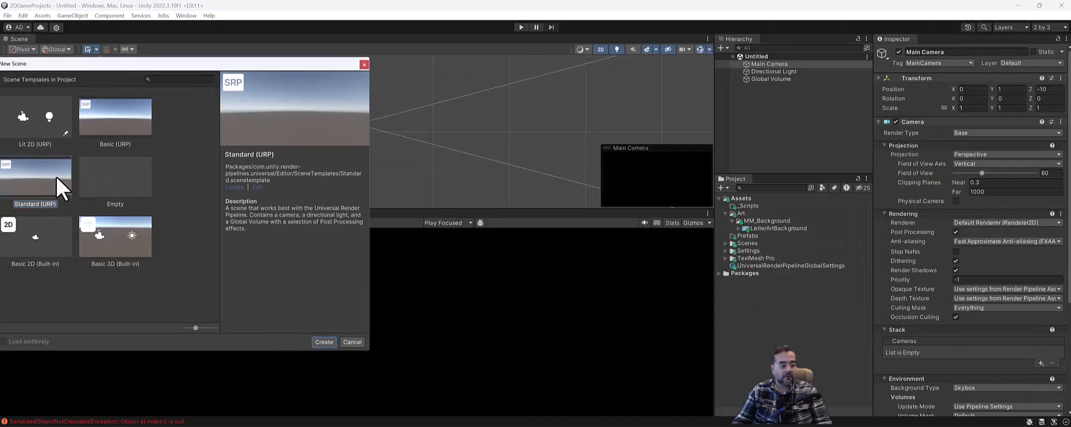
{"action": "left_click_drag", "start_coordinate": [215, 65], "coordinate": [312, 70]}
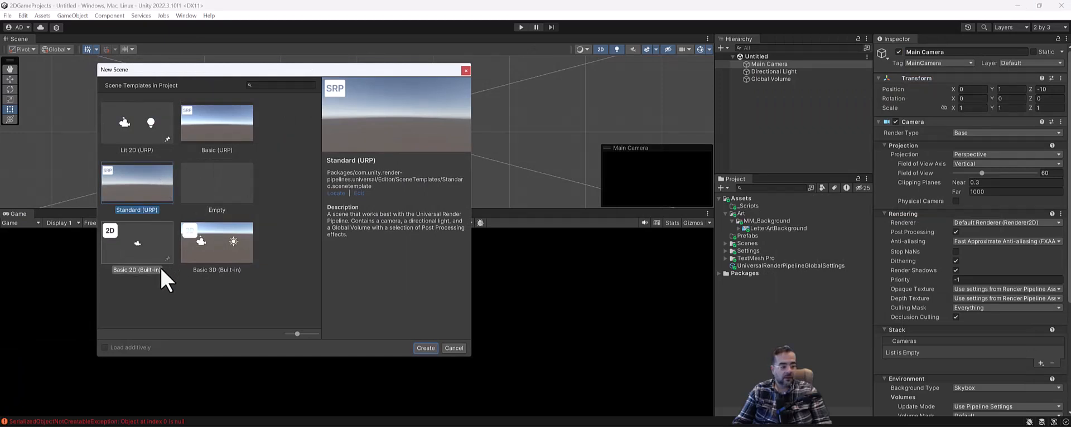
{"action": "left_click", "coordinate": [140, 260]}
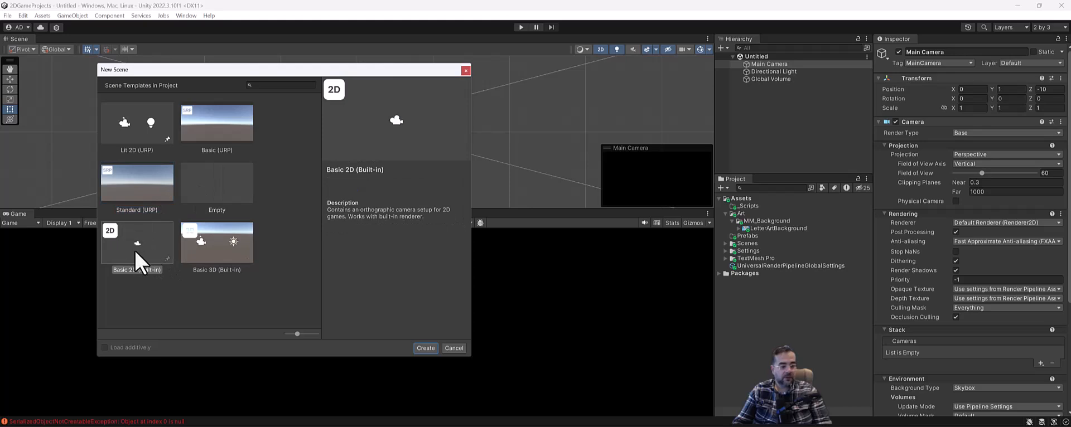
{"action": "left_click", "coordinate": [142, 192]}
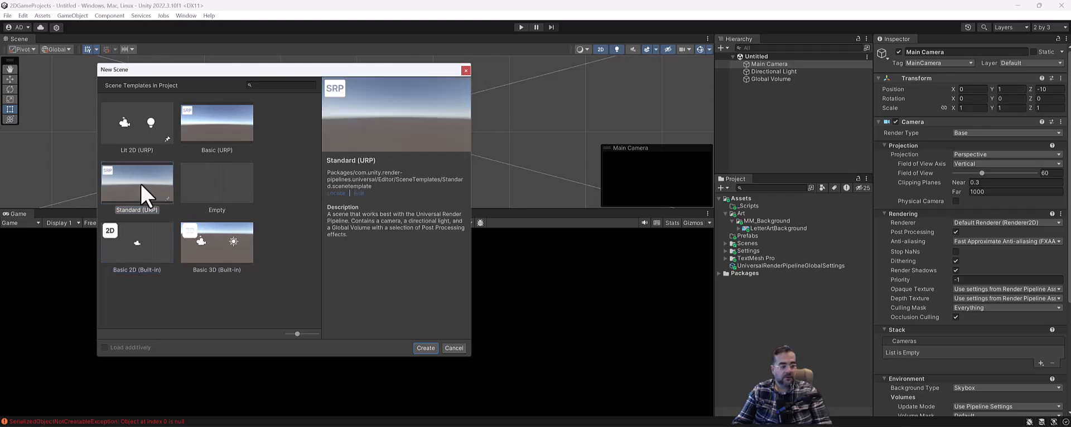
{"action": "left_click", "coordinate": [143, 146]}
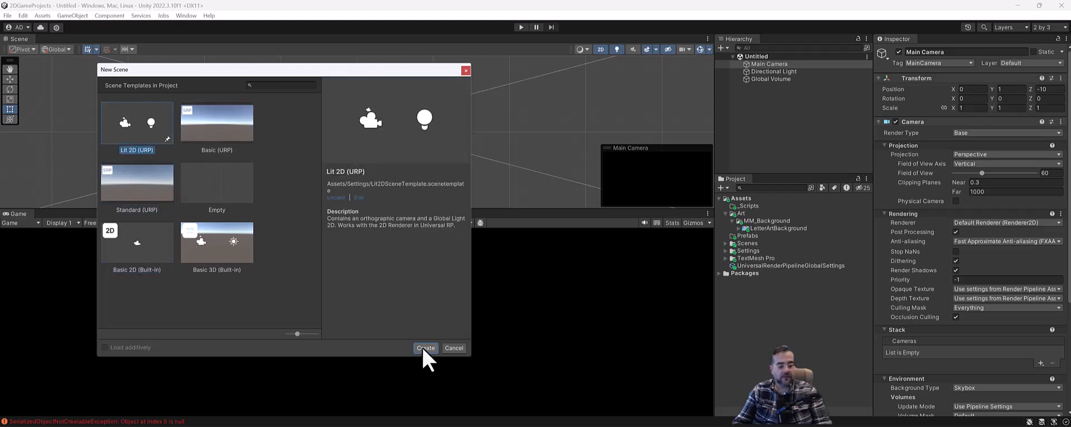
{"action": "left_click", "coordinate": [425, 349]}
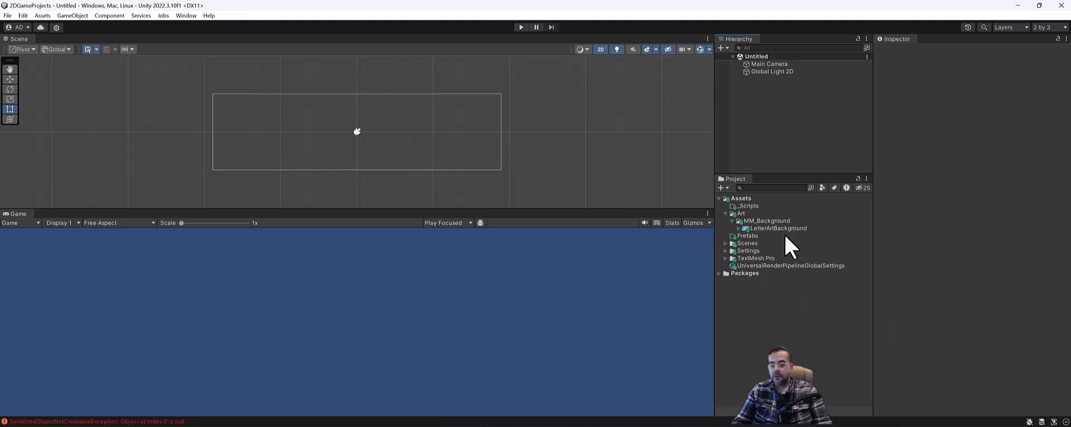
Delete the LetterArtBackground image from the MM_Background folder
{"action": "left_click", "coordinate": [770, 229]}
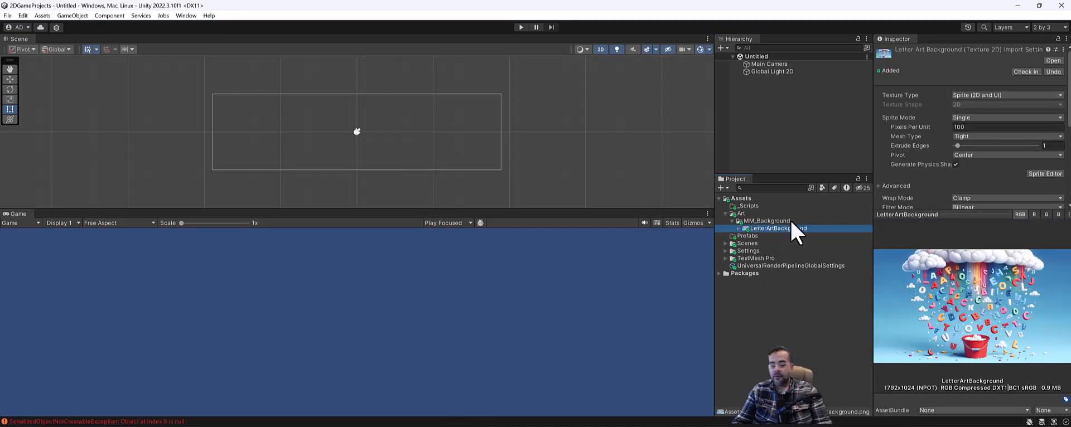
{"action": "left_click", "coordinate": [771, 221]}
{"action": "left_click", "coordinate": [794, 229]}
{"action": "key", "text": "Delete"}
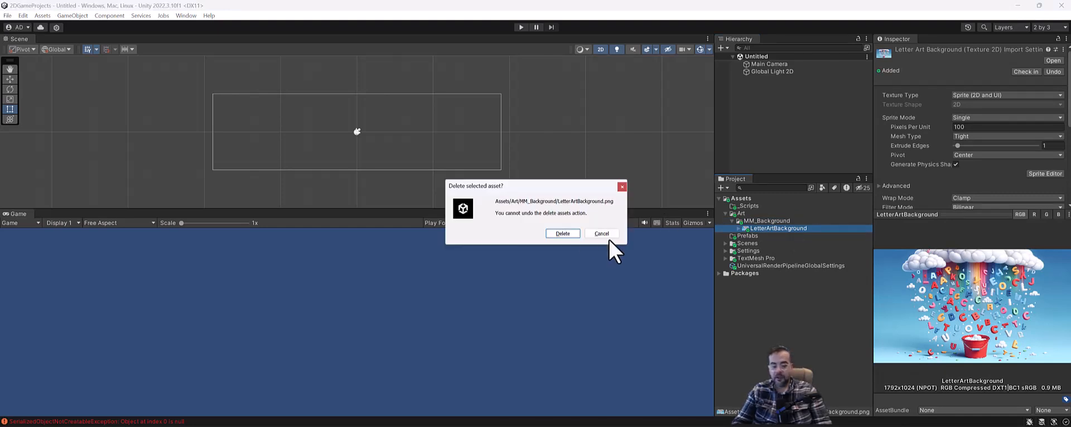
{"action": "left_click", "coordinate": [567, 234]}
Import LetterArtBackground again into MM_Background with Import New Asset
{"action": "right_click", "coordinate": [769, 222]}
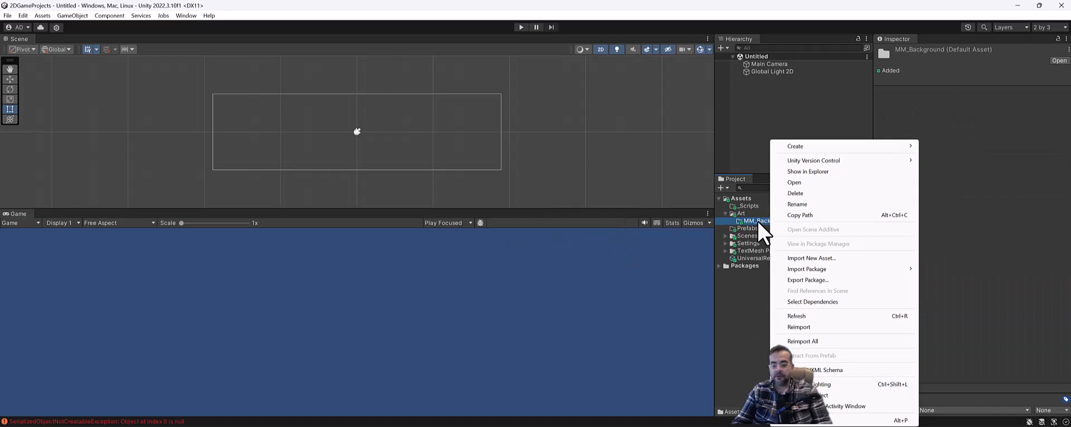
{"action": "left_click", "coordinate": [813, 258]}
{"action": "left_click", "coordinate": [106, 107]}
{"action": "left_click", "coordinate": [370, 352]}
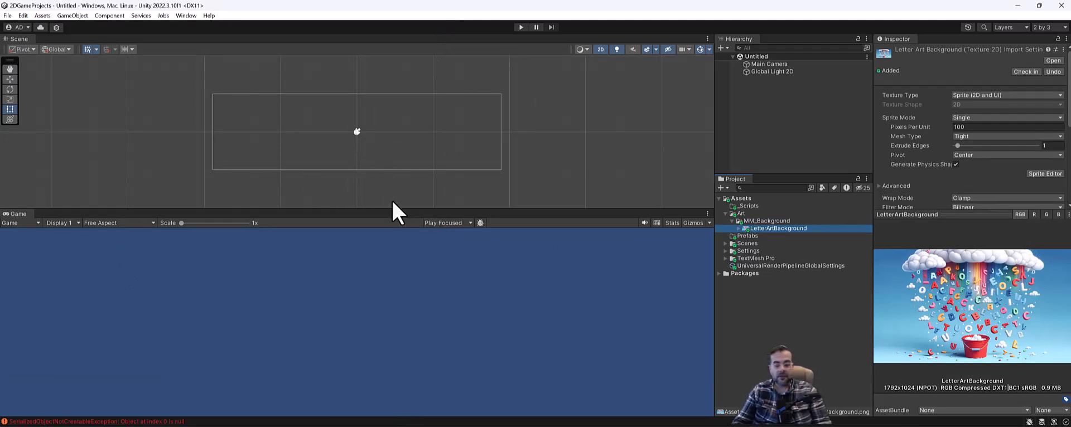
{"action": "left_click", "coordinate": [119, 223]}
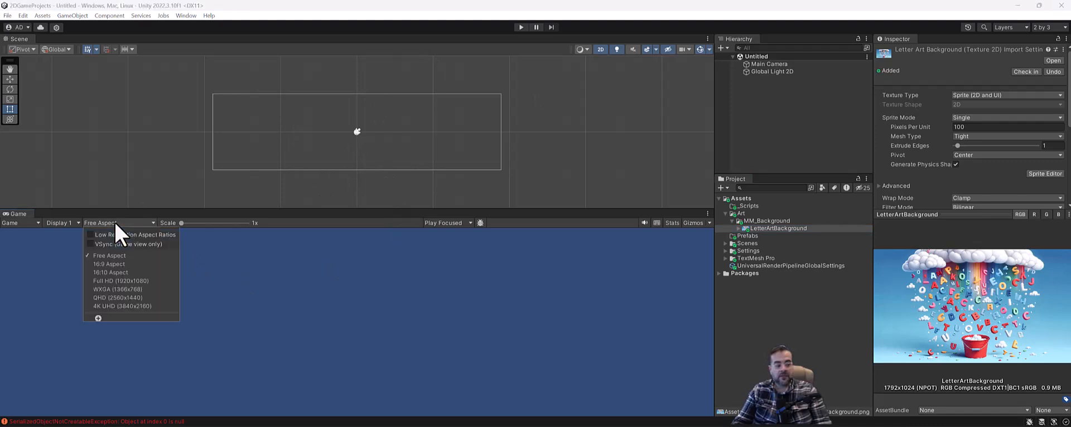
Set the Game view aspect ratio to 16:9
{"action": "left_click", "coordinate": [122, 264]}
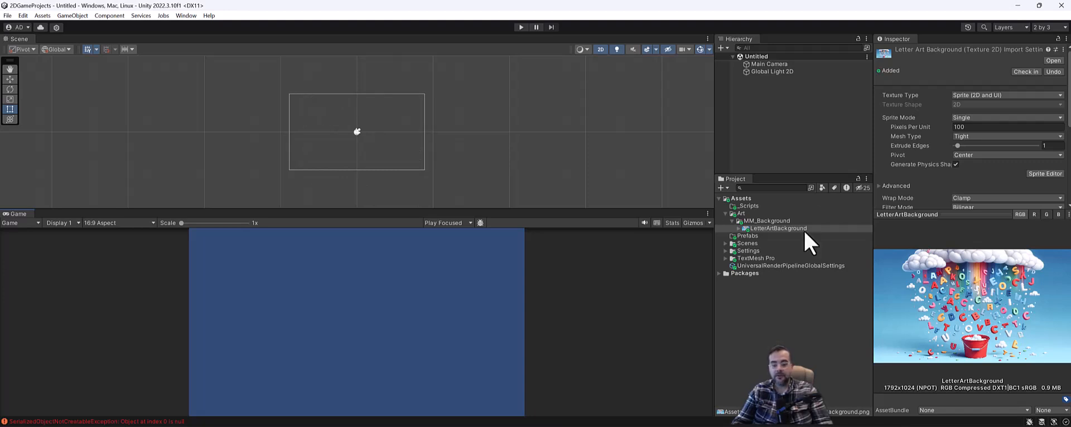
Add a UI Canvas from the Hierarchy context menu and rename it MM Canvas
{"action": "right_click", "coordinate": [772, 88]}
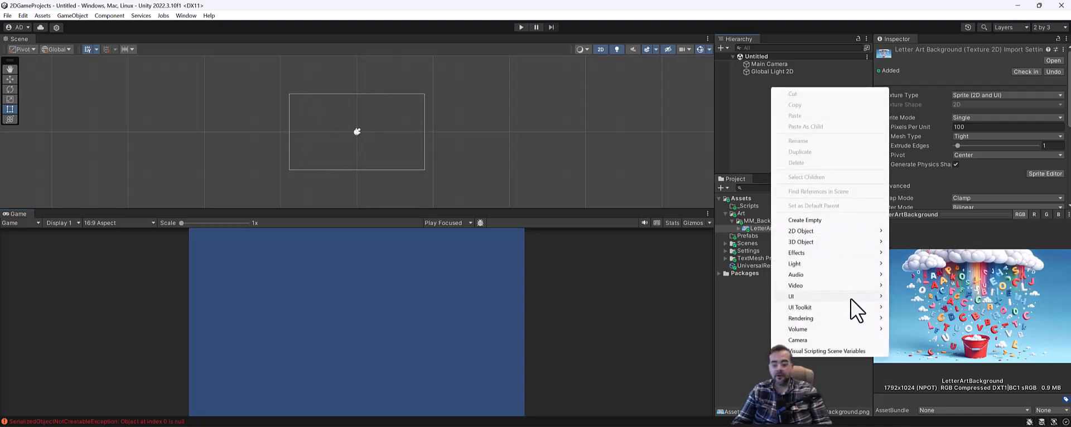
{"action": "mouse_move", "coordinate": [850, 297]}
{"action": "left_click", "coordinate": [914, 272]}
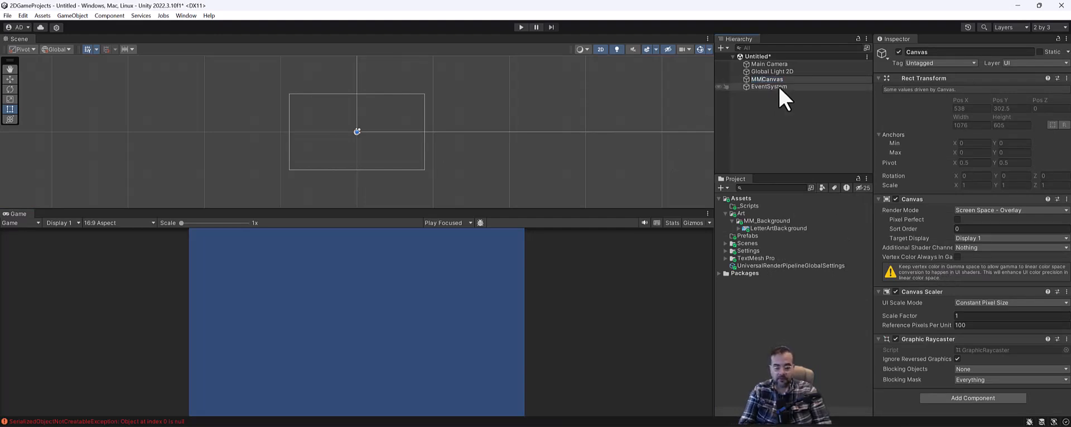
{"action": "type", "text": "MM Canvas"}
{"action": "key", "text": "Return"}
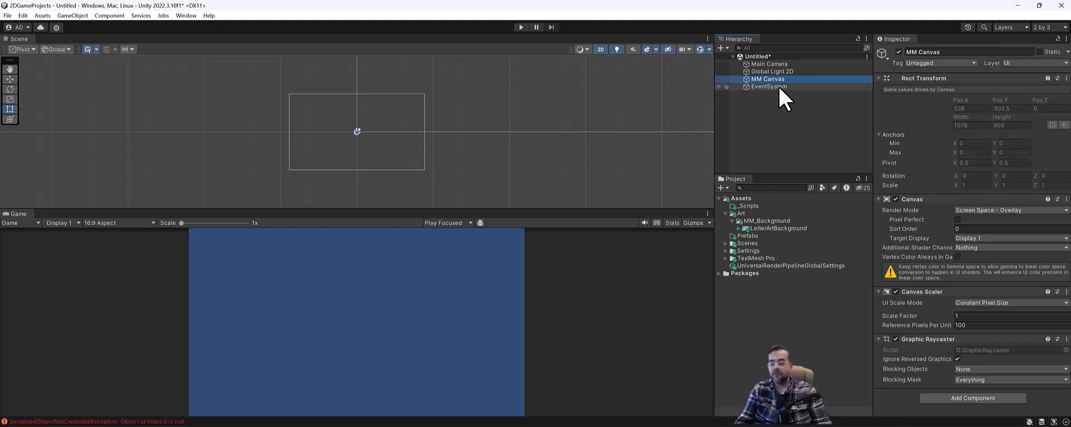
{"action": "scroll", "coordinate": [499, 148], "scroll_direction": "down", "scroll_amount": 1}
{"action": "middle_click_drag", "start_coordinate": [546, 119], "coordinate": [400, 187]}
{"action": "scroll", "coordinate": [430, 159], "scroll_direction": "down", "scroll_amount": 10}
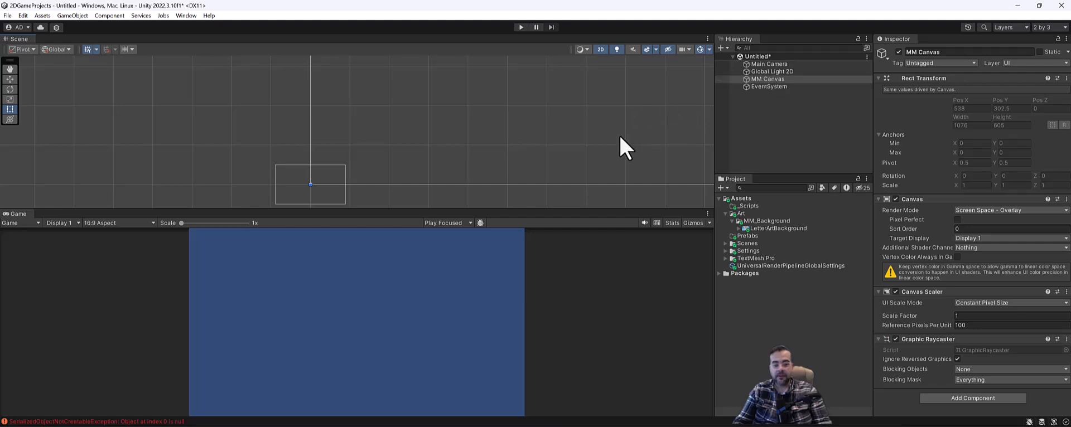
Frame MM Canvas, then zoom and pan the Scene view until the canvas is centred
{"action": "middle_click_drag", "start_coordinate": [413, 121], "coordinate": [290, 107]}
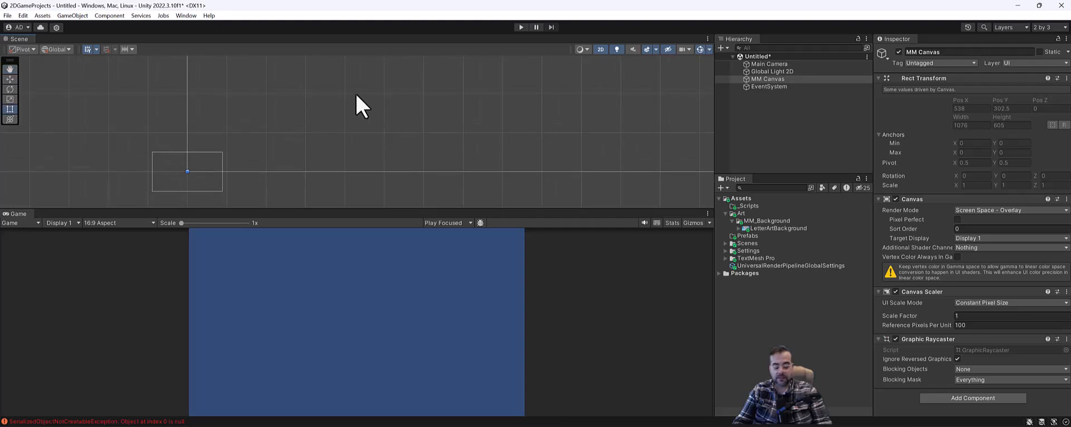
{"action": "key", "text": "f"}
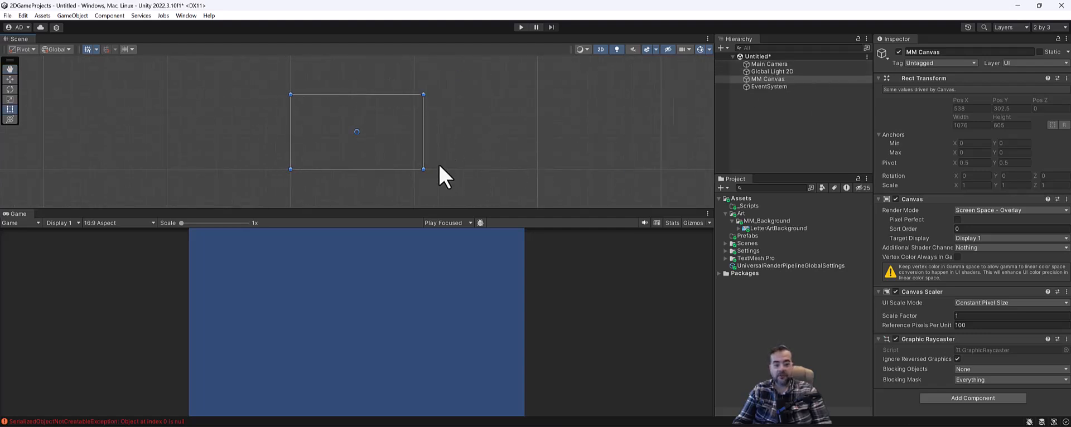
{"action": "scroll", "coordinate": [421, 155], "scroll_direction": "up", "scroll_amount": 3}
{"action": "scroll", "coordinate": [364, 99], "scroll_direction": "up", "scroll_amount": 1}
{"action": "middle_click_drag", "start_coordinate": [368, 104], "coordinate": [385, 102]}
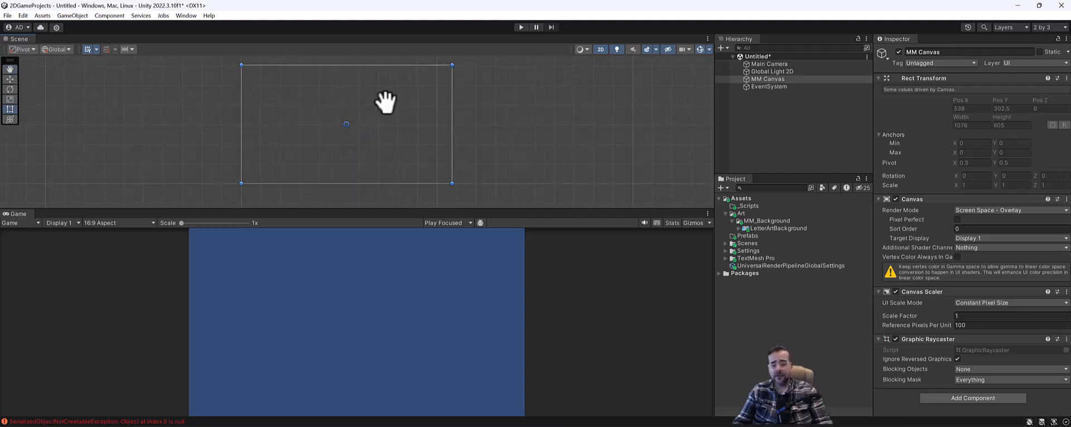
{"action": "middle_click_drag", "start_coordinate": [421, 185], "coordinate": [449, 190]}
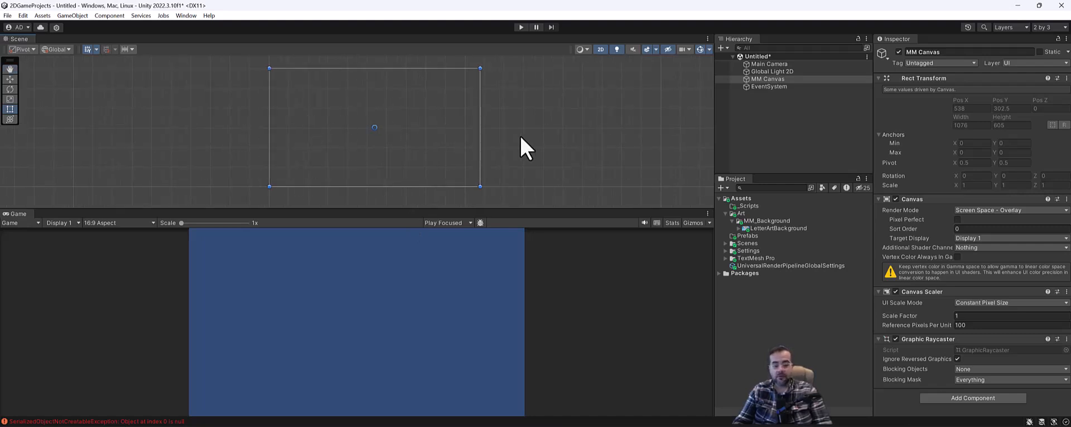
{"action": "middle_click_drag", "start_coordinate": [507, 127], "coordinate": [517, 124]}
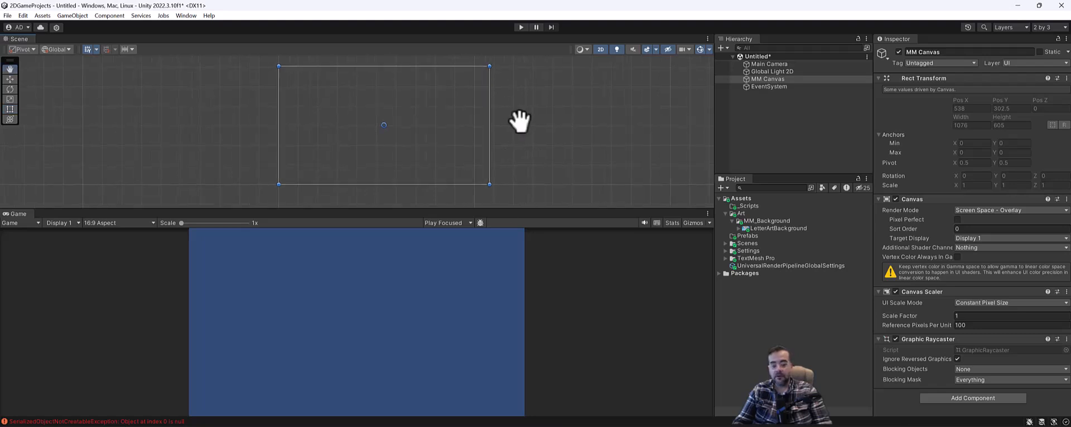
{"action": "left_click", "coordinate": [770, 78]}
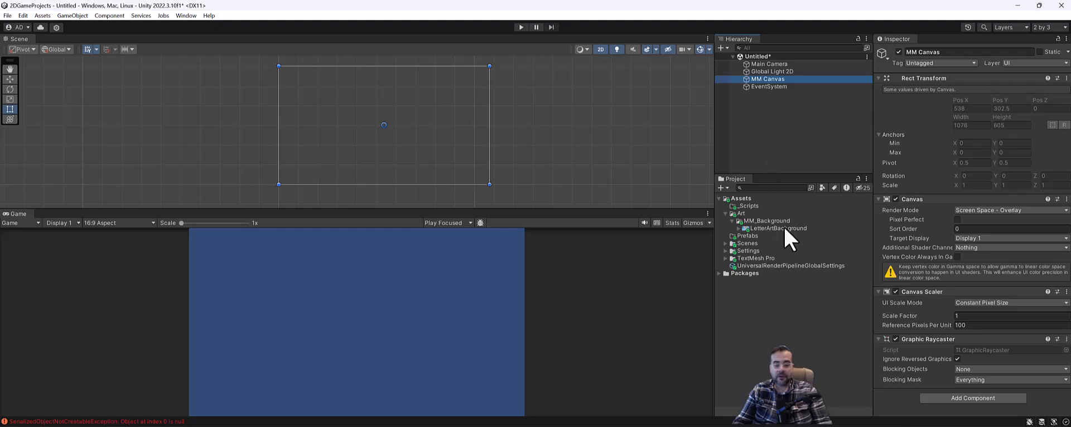
Drop the LetterArtBackground sprite under MM Canvas, then undo it so the canvas stays empty
{"action": "left_click_drag", "start_coordinate": [786, 229], "coordinate": [779, 84]}
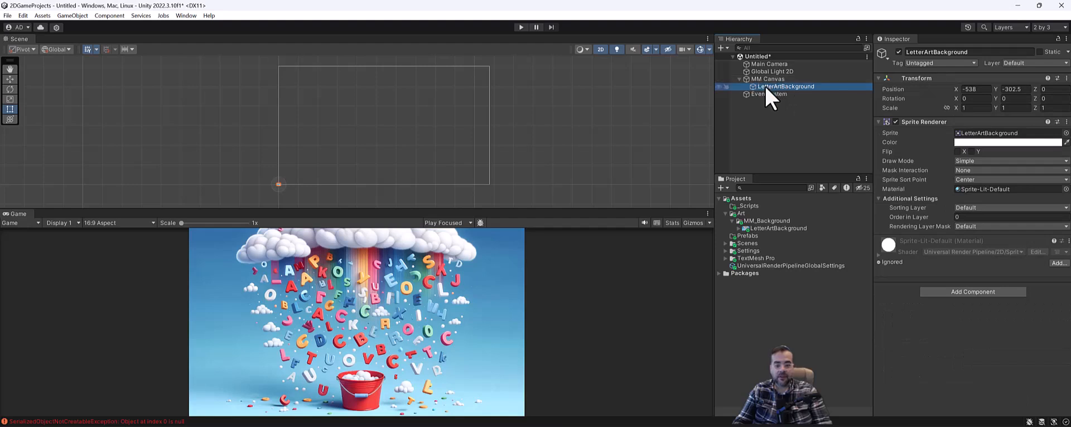
{"action": "left_click", "coordinate": [768, 95]}
{"action": "key", "text": "ctrl+z"}
{"action": "key", "text": "ctrl+z"}
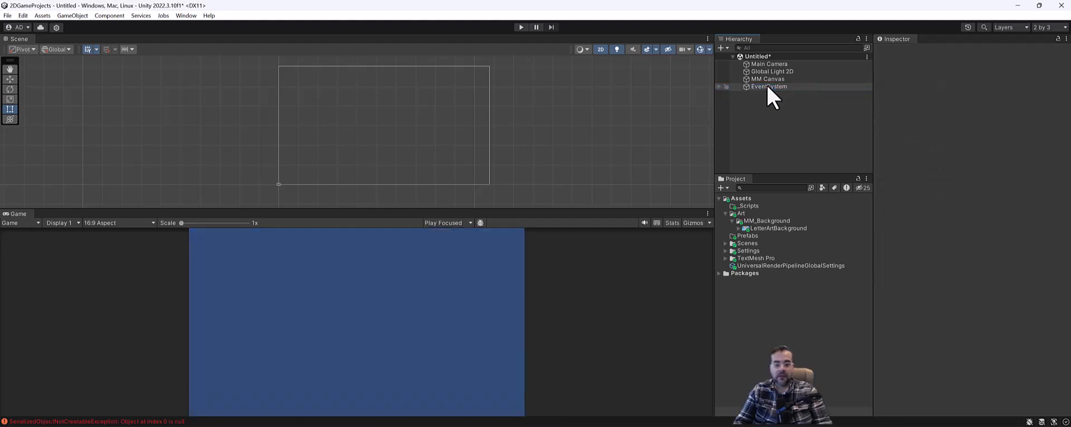
{"action": "right_click", "coordinate": [777, 78]}
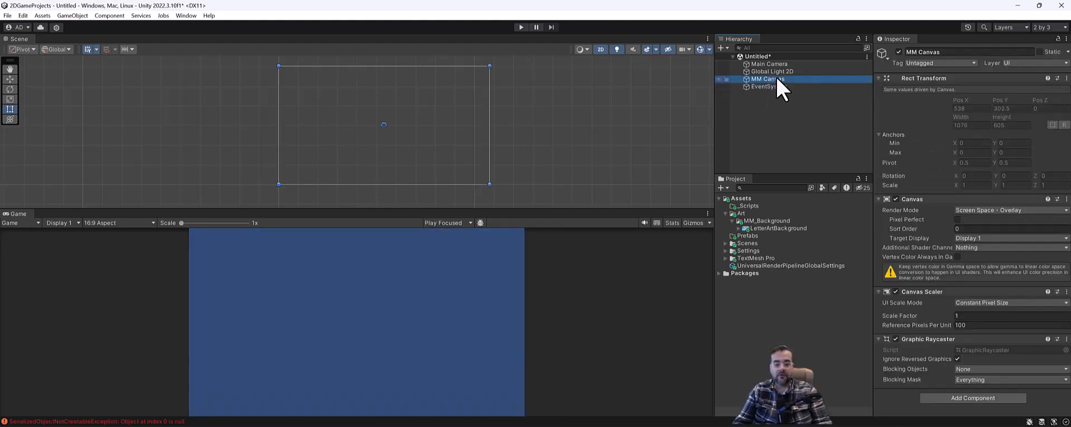
Add a UI Image under MM Canvas with LetterArtBackground as its Source Image
{"action": "mouse_move", "coordinate": [851, 308]}
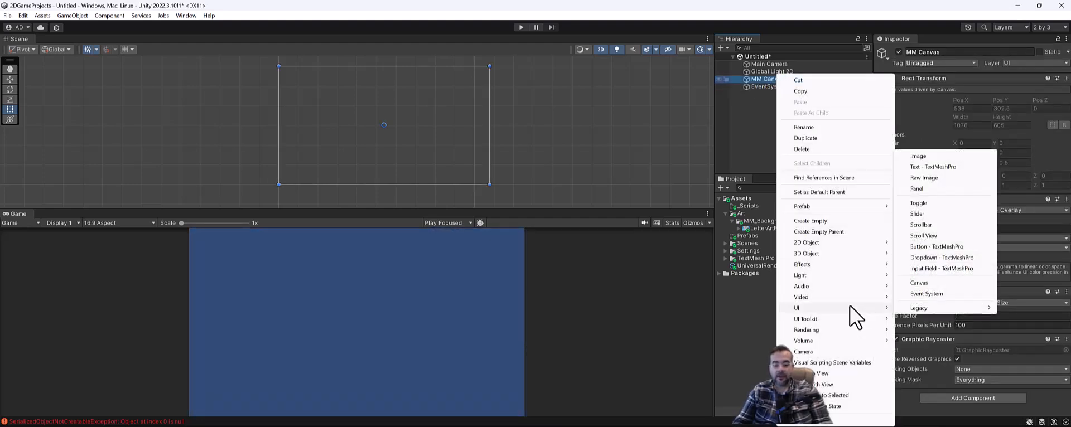
{"action": "left_click", "coordinate": [932, 157]}
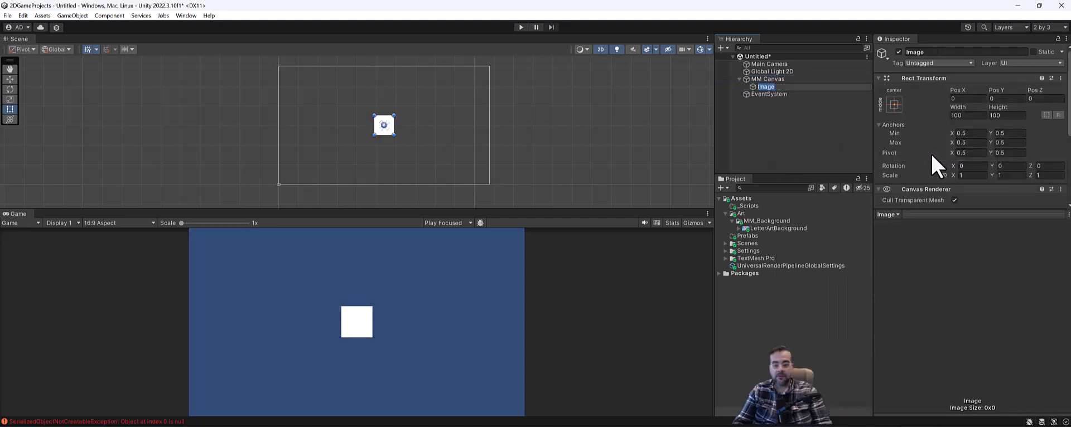
{"action": "left_click_drag", "start_coordinate": [980, 212], "coordinate": [987, 341]}
{"action": "scroll", "coordinate": [1001, 206], "scroll_direction": "down", "scroll_amount": 1}
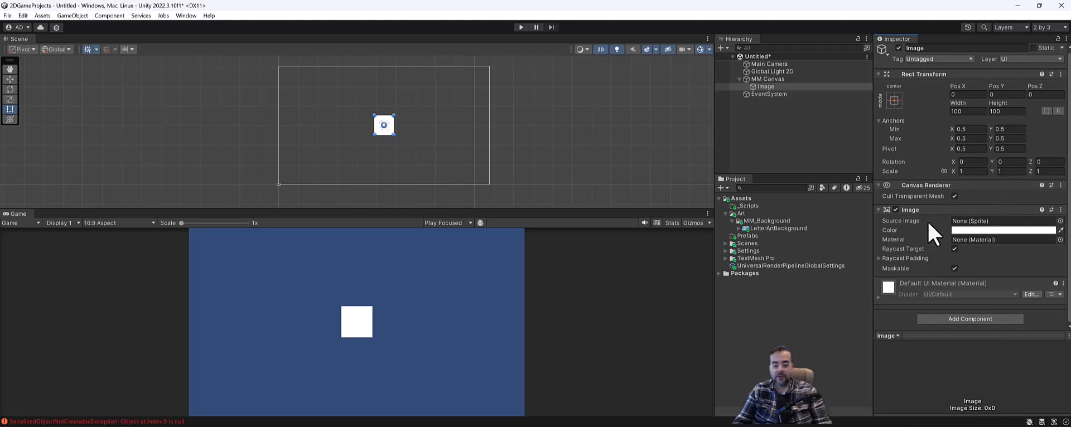
{"action": "left_click", "coordinate": [879, 186]}
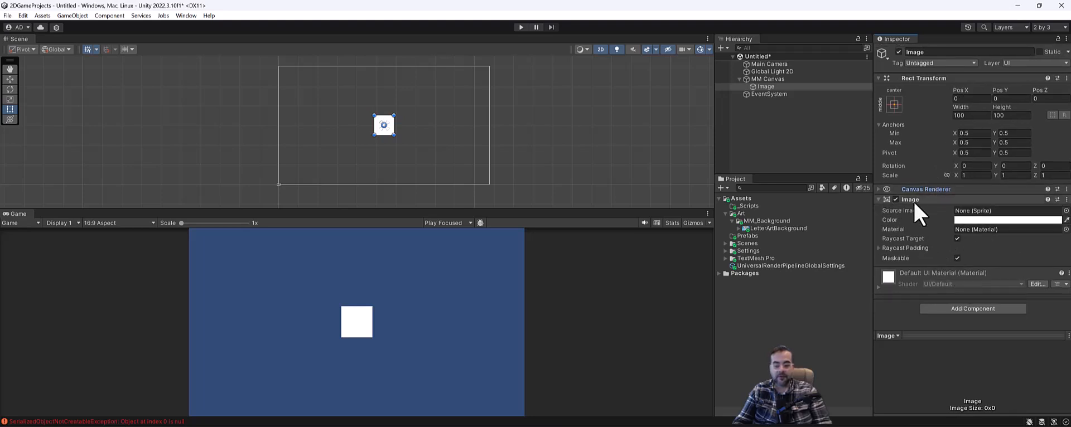
{"action": "left_click_drag", "start_coordinate": [769, 230], "coordinate": [998, 211]}
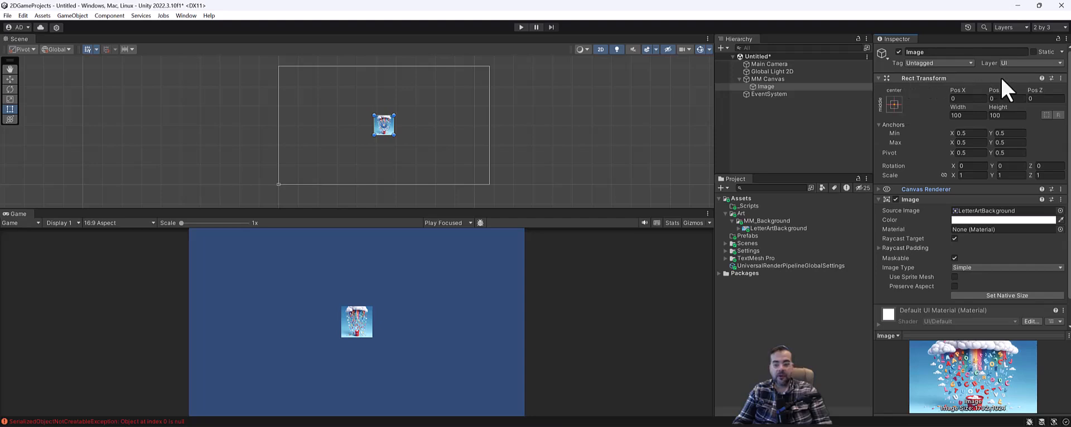
Alt-apply the stretch-stretch anchor preset so the Image fills MM Canvas with zero offsets
{"action": "left_click_drag", "start_coordinate": [960, 109], "coordinate": [996, 109]}
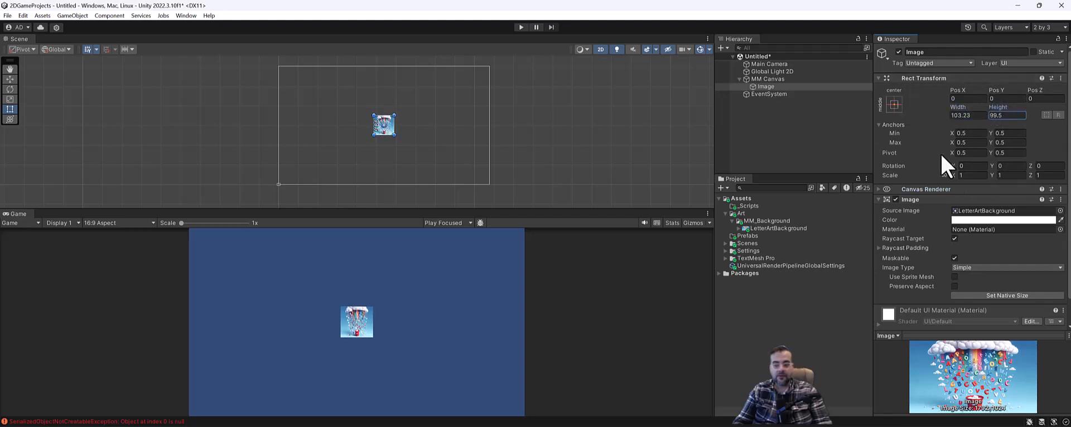
{"action": "left_click", "coordinate": [974, 117]}
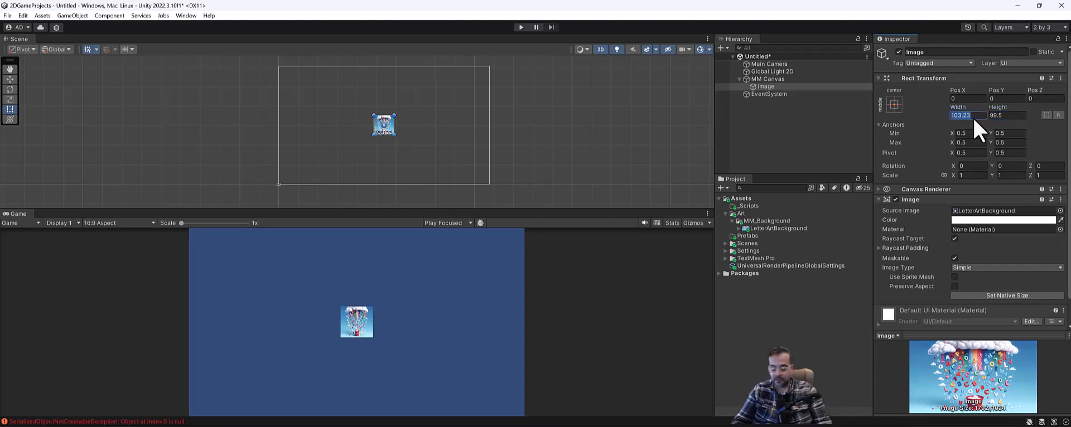
{"action": "key", "text": "ctrl+z"}
{"action": "key", "text": "ctrl+z"}
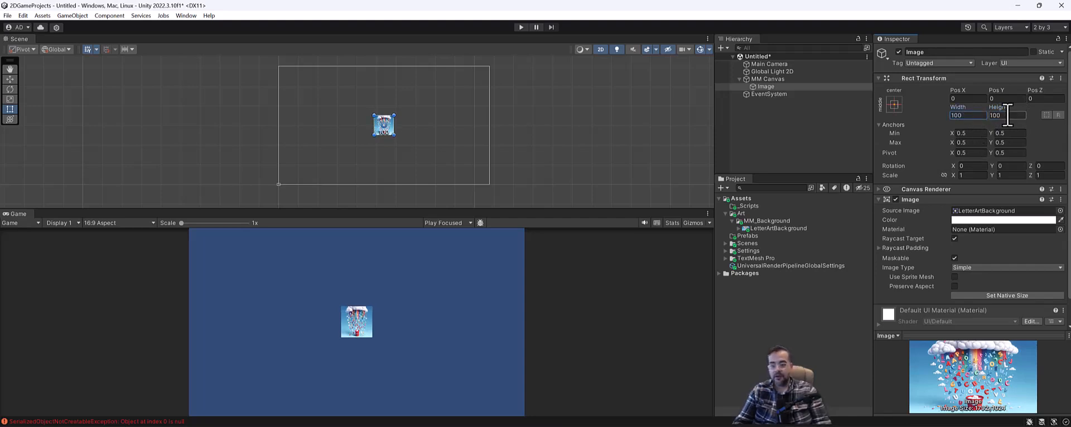
{"action": "left_click", "coordinate": [895, 101]}
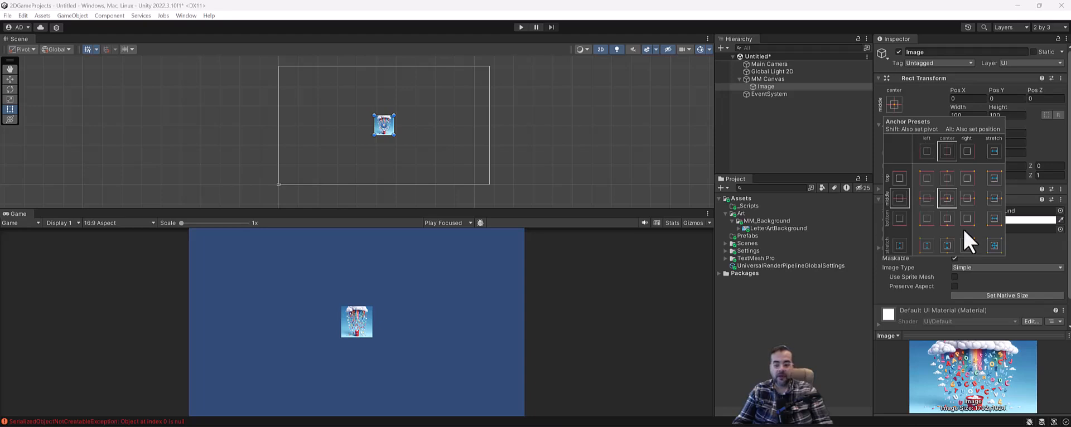
{"action": "key", "text": "alt"}
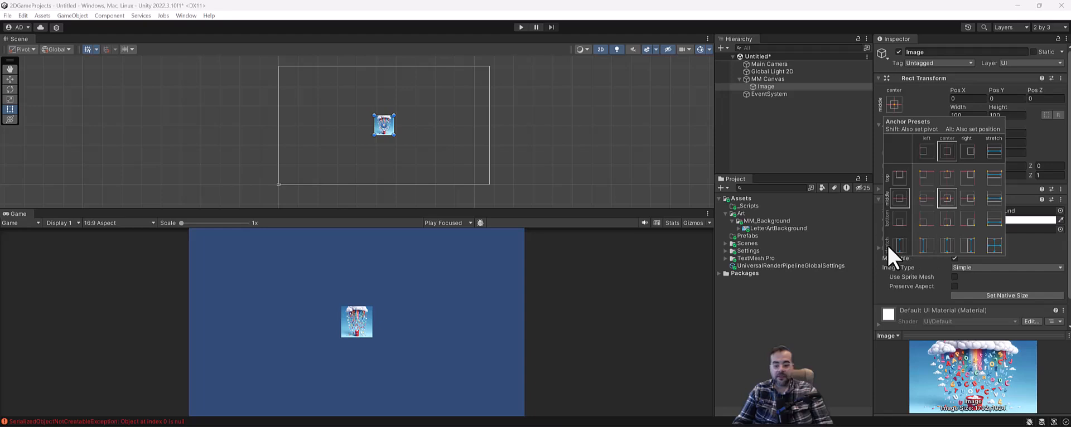
{"action": "left_click", "coordinate": [924, 247], "text": "alt"}
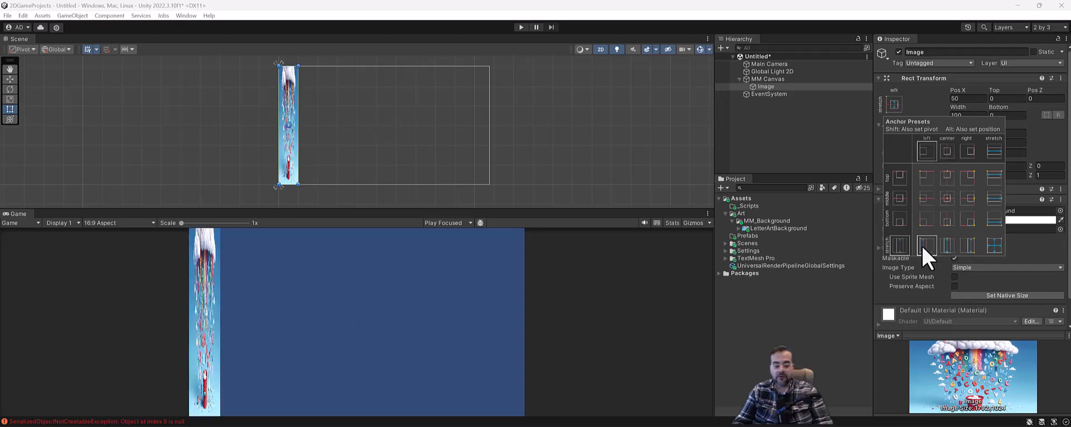
{"action": "left_click", "coordinate": [948, 246], "text": "alt"}
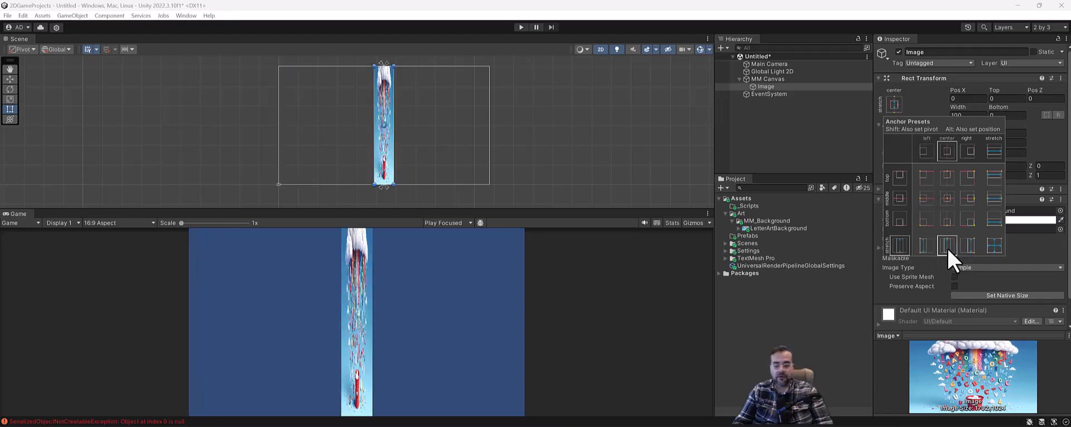
{"action": "left_click", "coordinate": [995, 245], "text": "alt"}
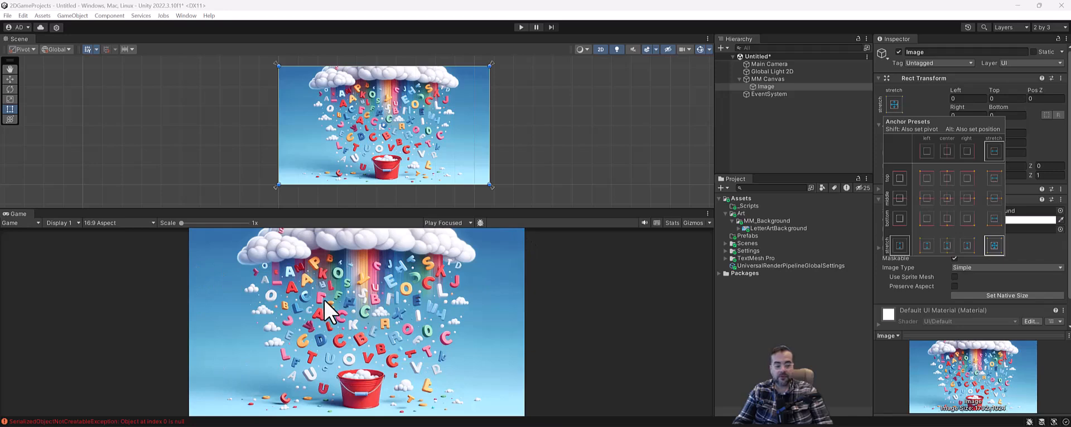
{"action": "left_click_drag", "start_coordinate": [530, 211], "coordinate": [581, 190]}
{"action": "mouse_move", "coordinate": [394, 198]}
{"action": "left_mouse_down"}
{"action": "mouse_move", "coordinate": [394, 230]}
{"action": "mouse_move", "coordinate": [395, 201]}
{"action": "left_mouse_up"}
Check MM Canvas's Canvas Scaler UI Scale Mode, keeping it at Constant Pixel Size
{"action": "left_click", "coordinate": [767, 79]}
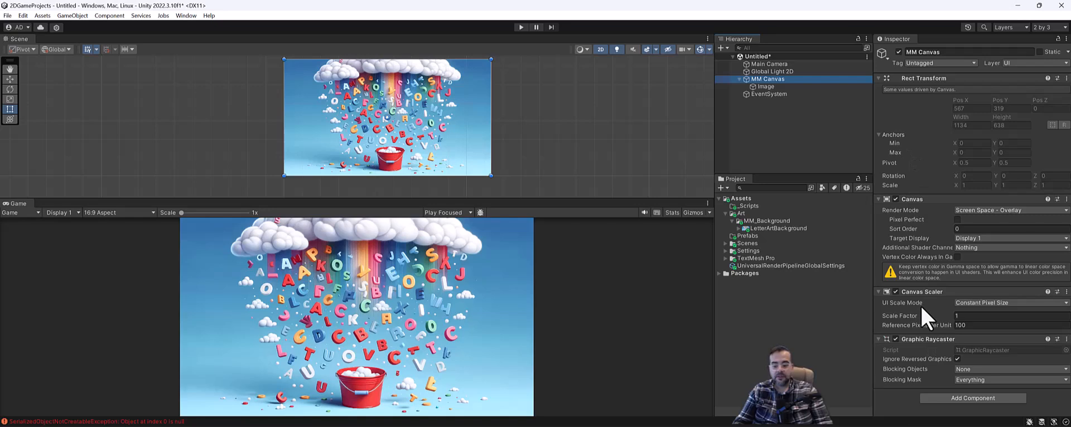
{"action": "left_click", "coordinate": [1017, 306]}
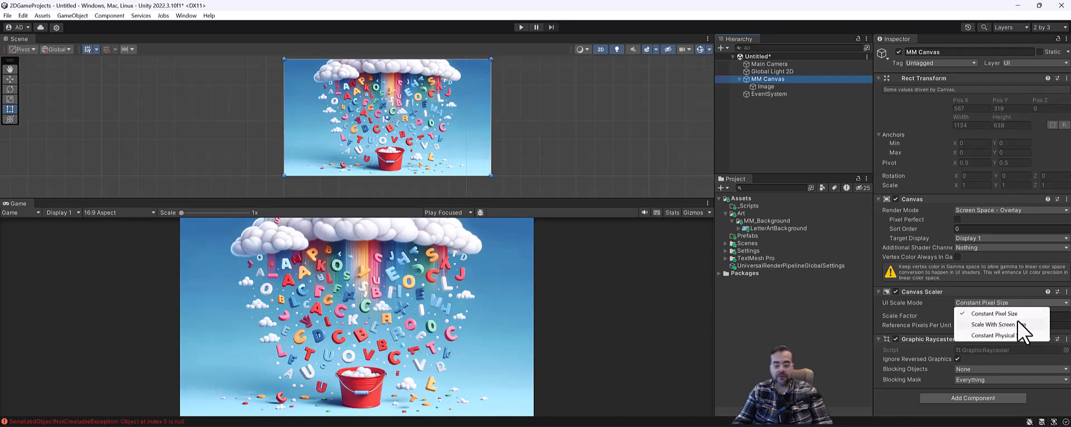
{"action": "left_click", "coordinate": [943, 280]}
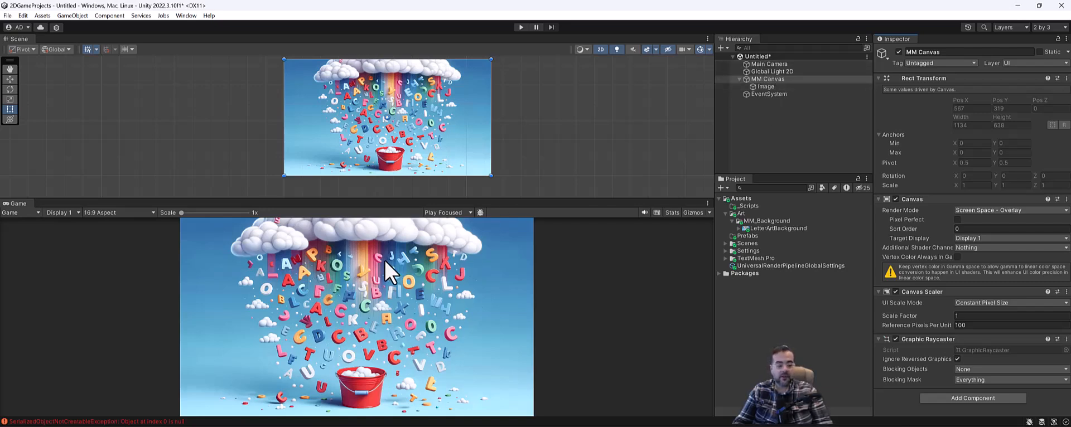
Add a UI Panel inside MM Canvas
{"action": "right_click", "coordinate": [779, 79]}
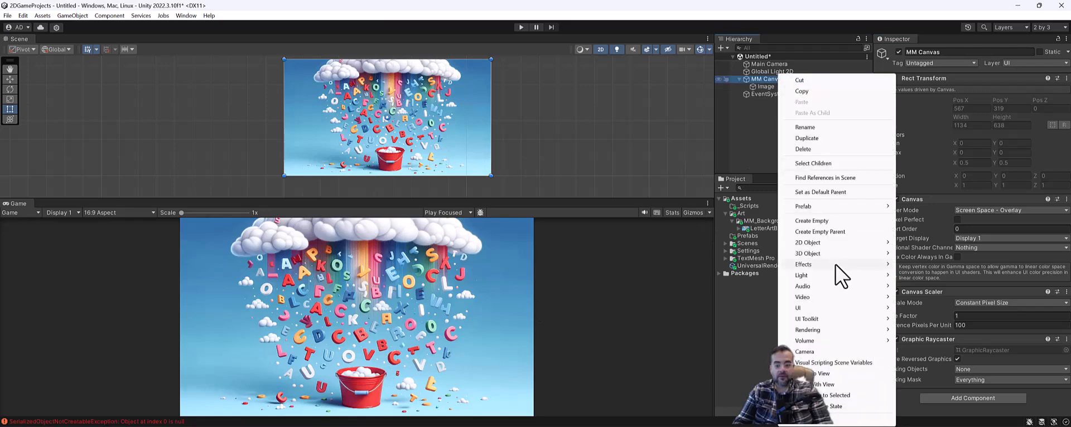
{"action": "mouse_move", "coordinate": [851, 310]}
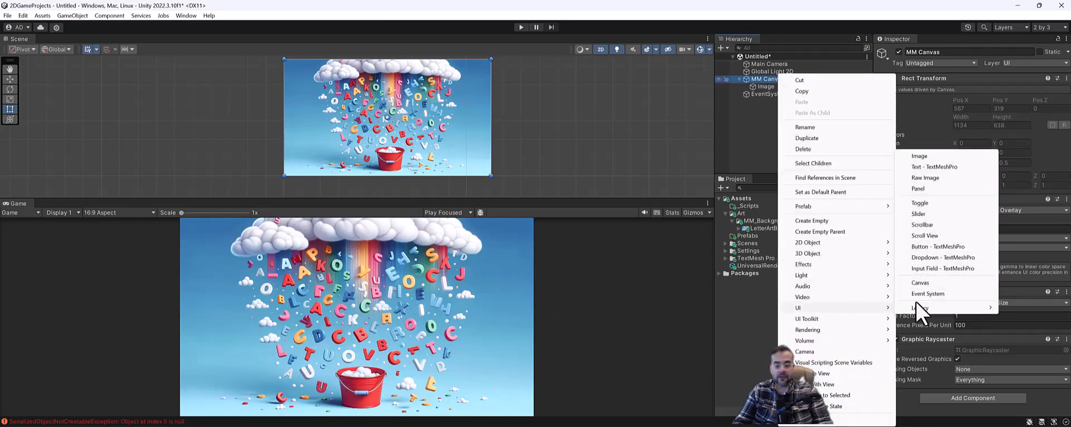
{"action": "left_click", "coordinate": [927, 189]}
{"action": "left_click", "coordinate": [774, 95]}
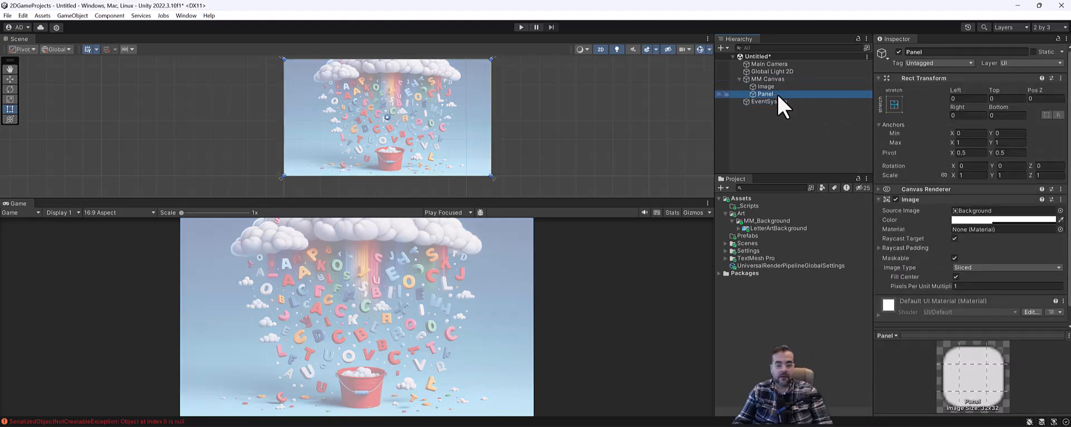
{"action": "mouse_move", "coordinate": [771, 96]}
{"action": "left_mouse_down"}
{"action": "mouse_move", "coordinate": [773, 85]}
{"action": "mouse_move", "coordinate": [771, 102]}
{"action": "left_mouse_up"}
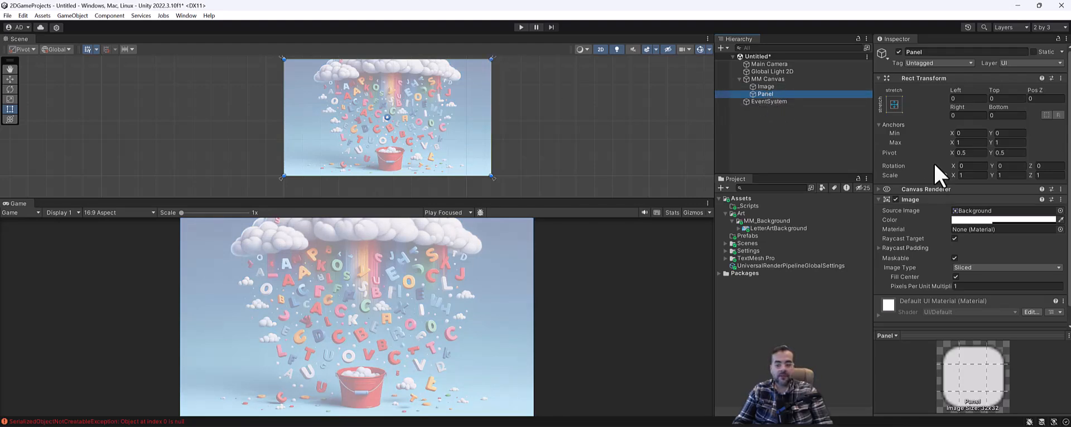
Select MM Canvas and try the Scale, Move and Rect tools on it
{"action": "left_click", "coordinate": [467, 100]}
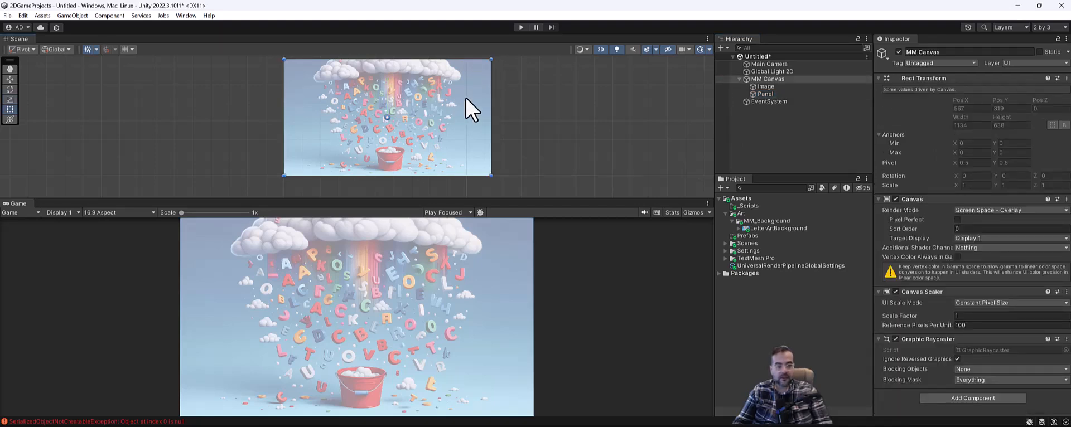
{"action": "key", "text": "r"}
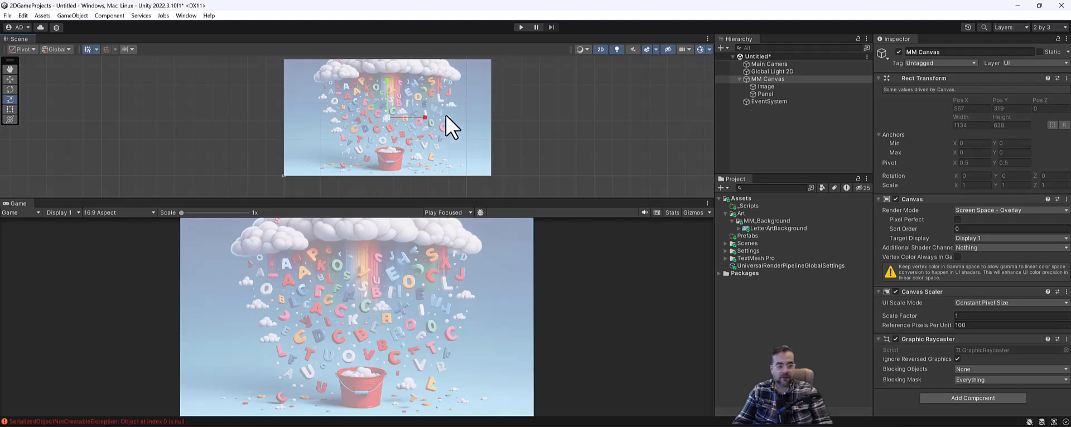
{"action": "key", "text": "q"}
{"action": "key", "text": "w"}
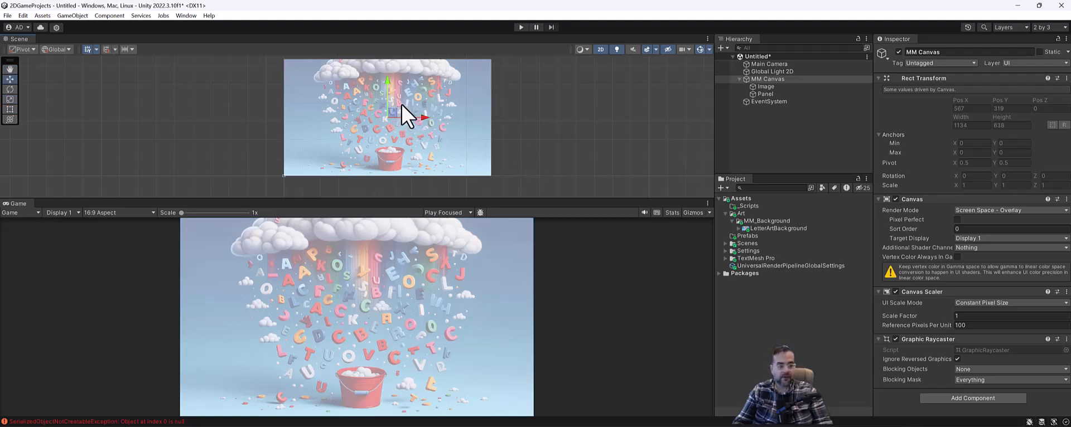
{"action": "key", "text": "t"}
{"action": "key", "text": "r"}
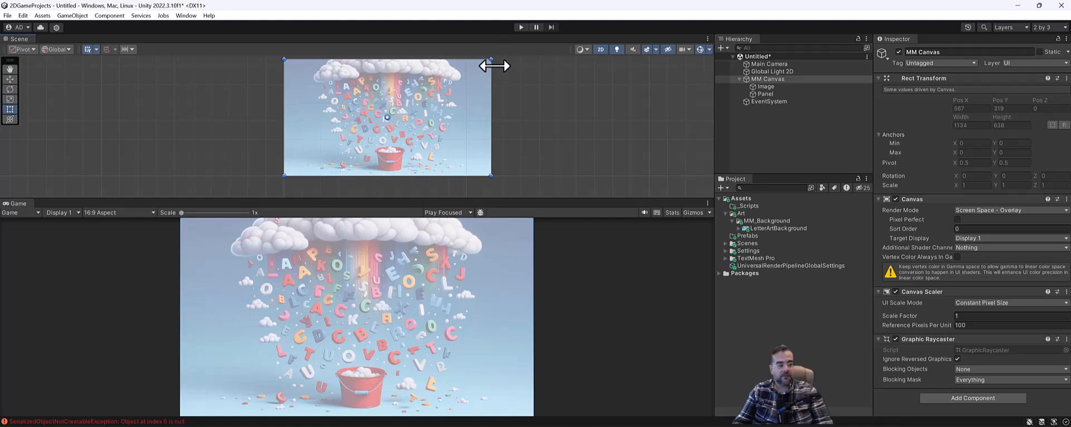
{"action": "left_click_drag", "start_coordinate": [491, 101], "coordinate": [440, 100]}
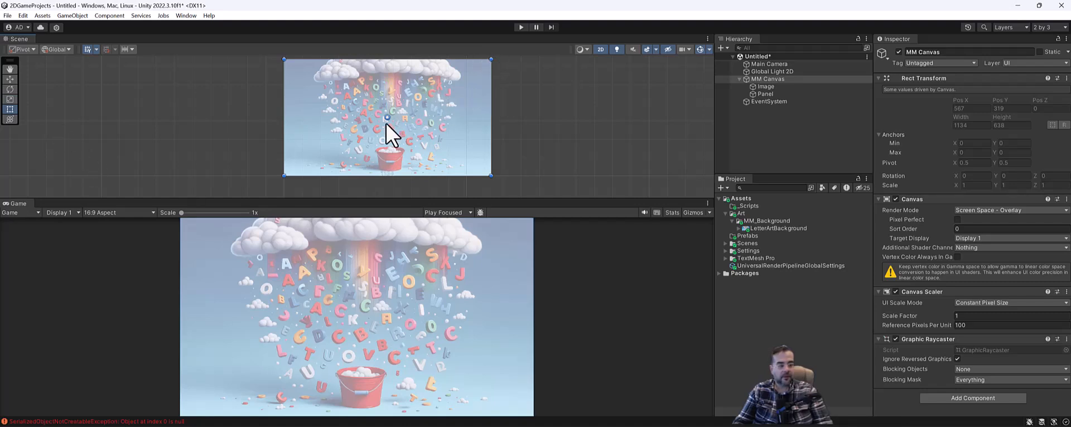
Drag the Panel's edges inward in the Scene view to form a smaller centred box
{"action": "left_click", "coordinate": [781, 95]}
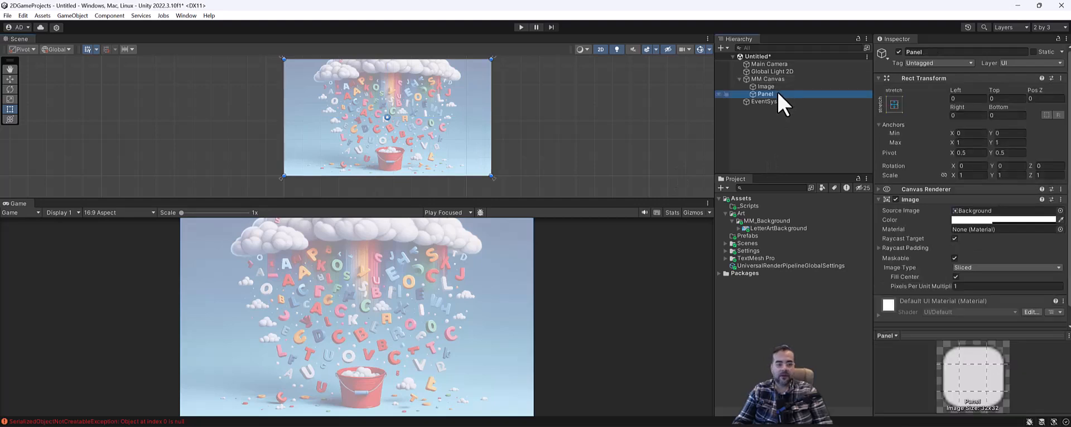
{"action": "left_click_drag", "start_coordinate": [491, 58], "coordinate": [431, 93]}
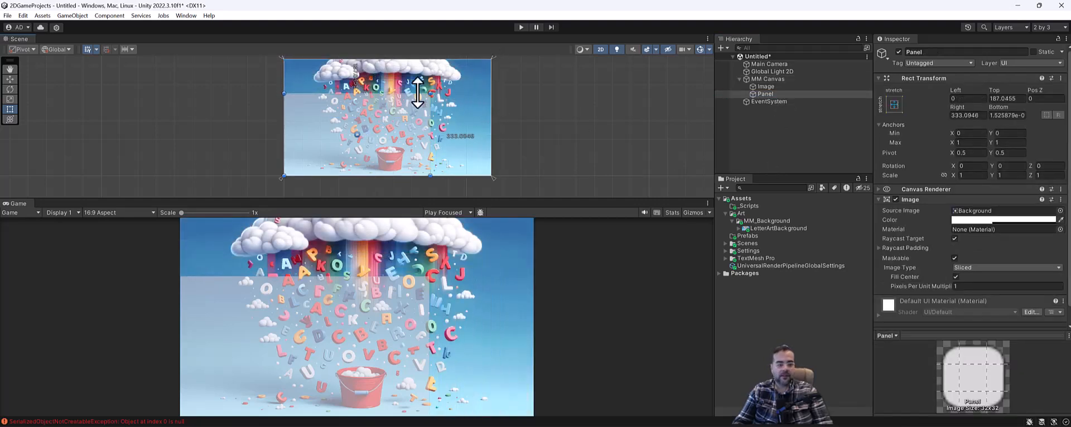
{"action": "left_click_drag", "start_coordinate": [284, 124], "coordinate": [361, 124]}
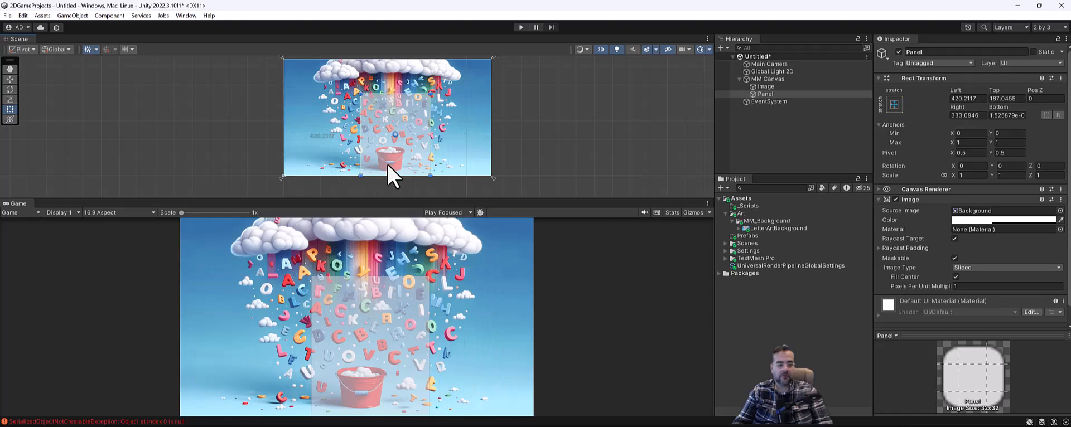
{"action": "left_click_drag", "start_coordinate": [387, 176], "coordinate": [387, 140]}
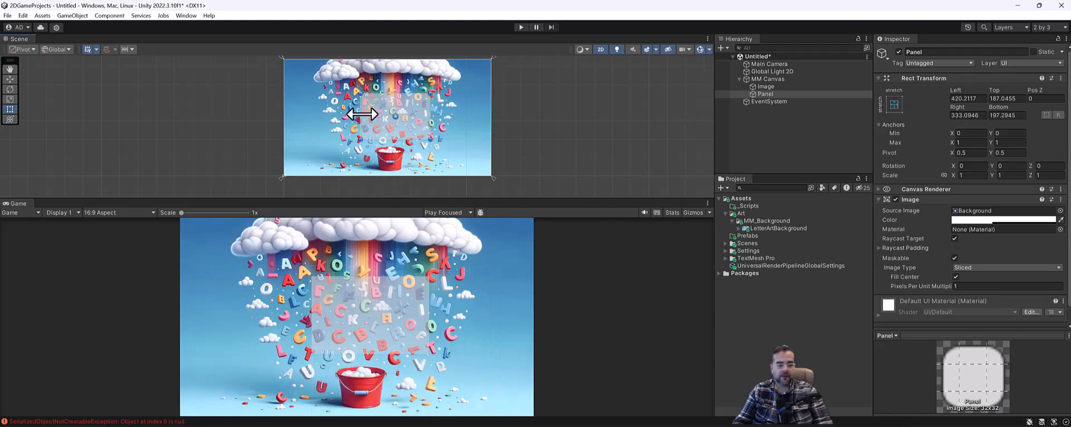
{"action": "left_click_drag", "start_coordinate": [361, 112], "coordinate": [358, 113]}
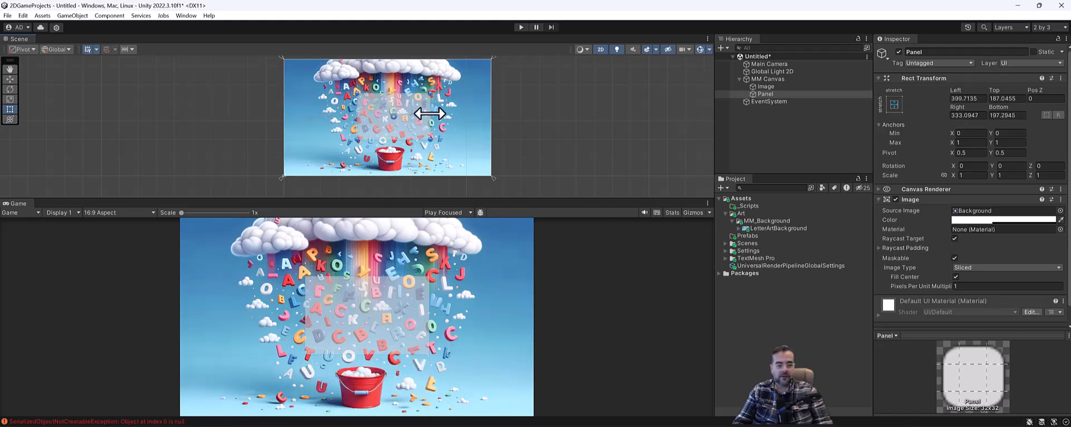
{"action": "left_click_drag", "start_coordinate": [430, 112], "coordinate": [411, 114]}
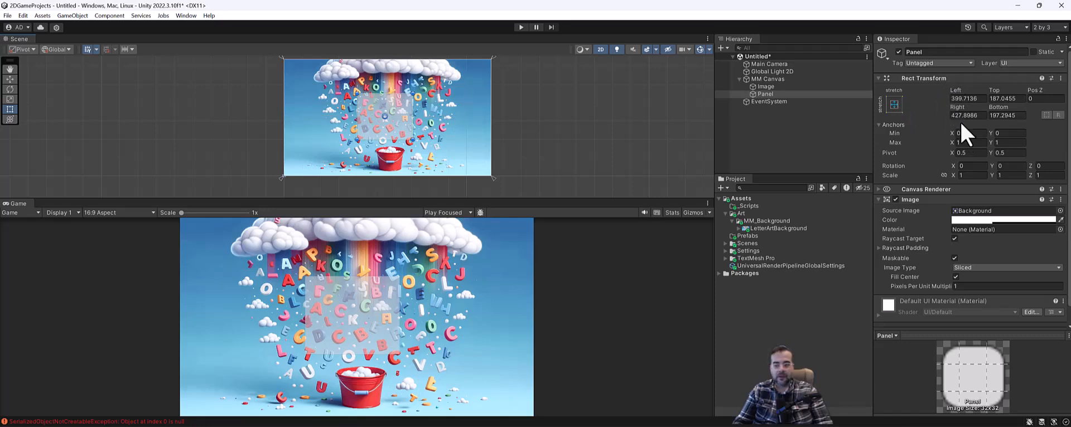
Set the Panel's Left and Right offsets to 400
{"action": "left_click", "coordinate": [968, 98]}
{"action": "type", "text": "400"}
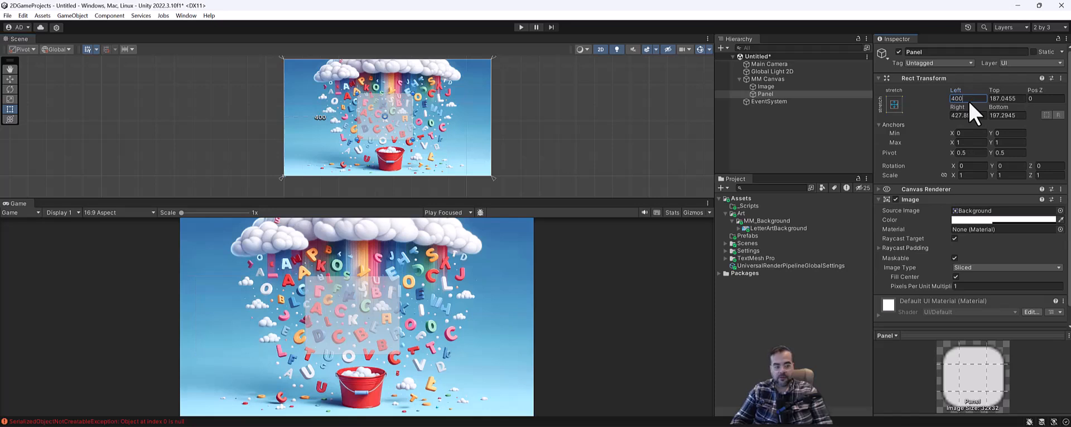
{"action": "left_click", "coordinate": [971, 115]}
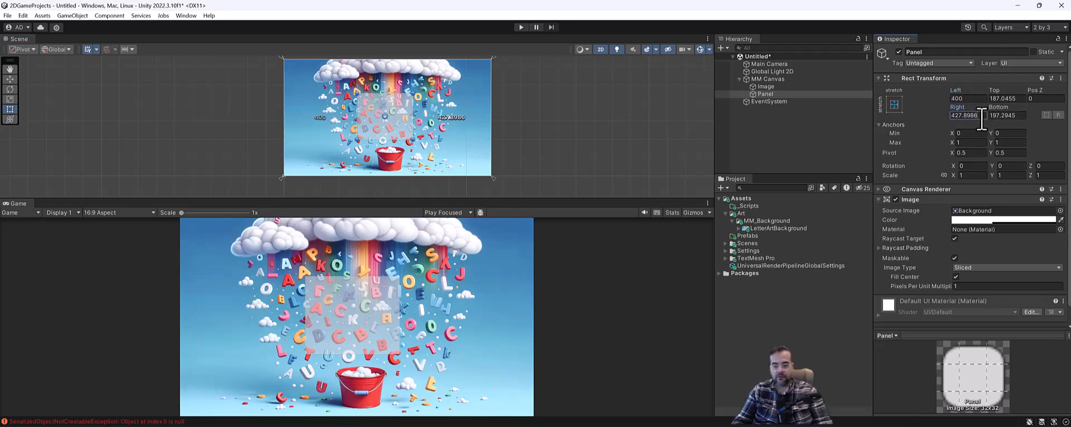
{"action": "type", "text": "400"}
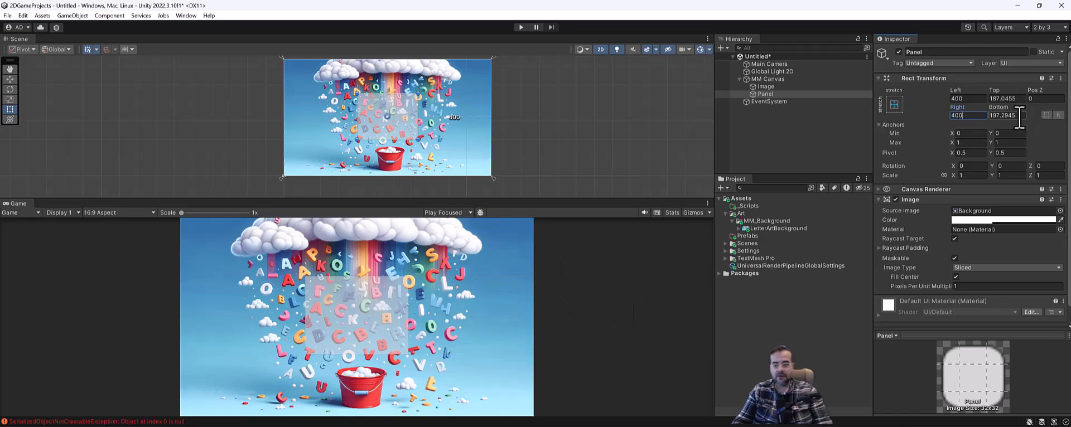
Alt+Shift-apply the middle-centre anchor preset so the Panel sits at position 0, 0
{"action": "left_click", "coordinate": [894, 105]}
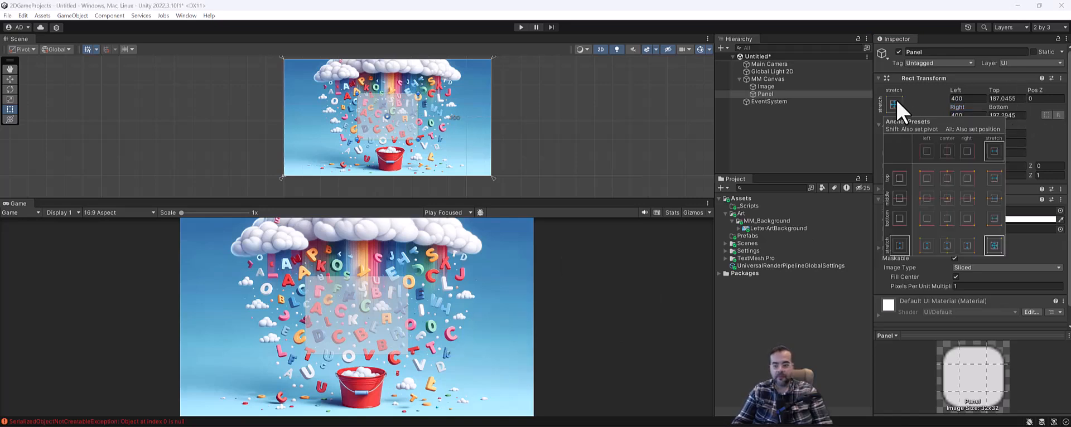
{"action": "left_click", "coordinate": [952, 202]}
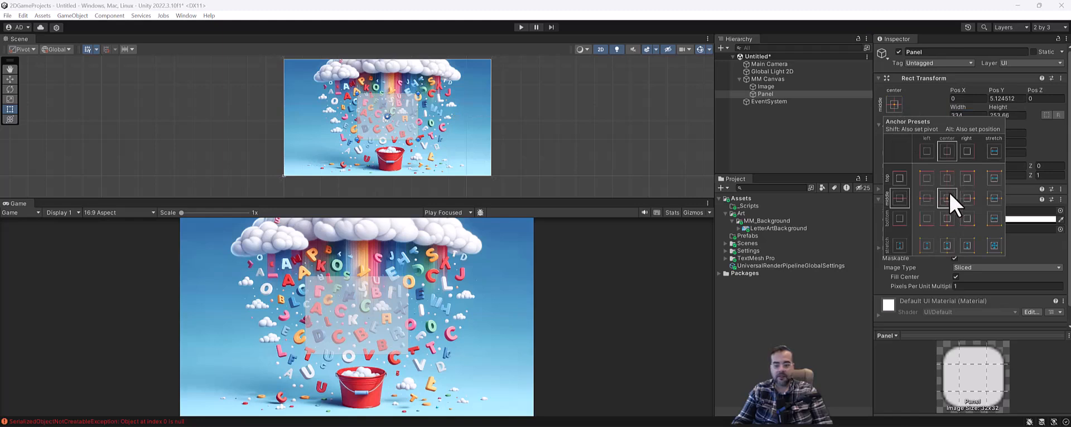
{"action": "left_click", "coordinate": [946, 249]}
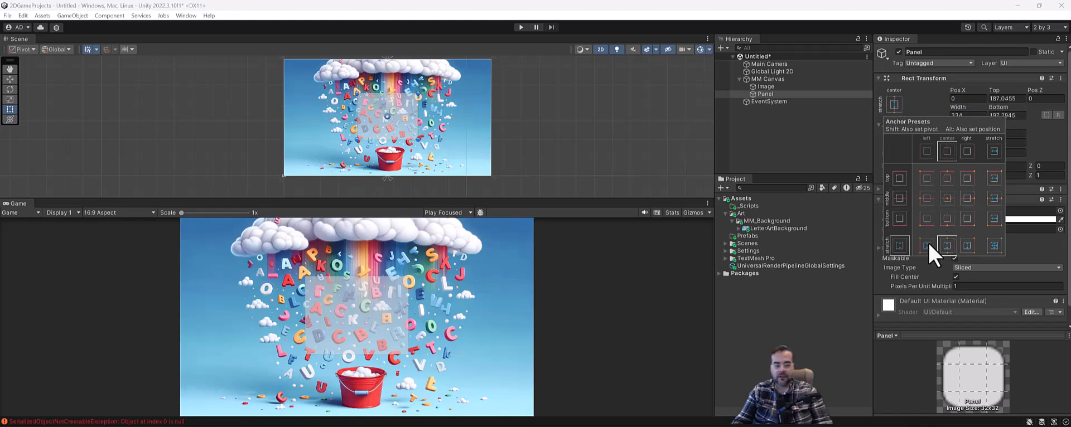
{"action": "left_click", "coordinate": [948, 199]}
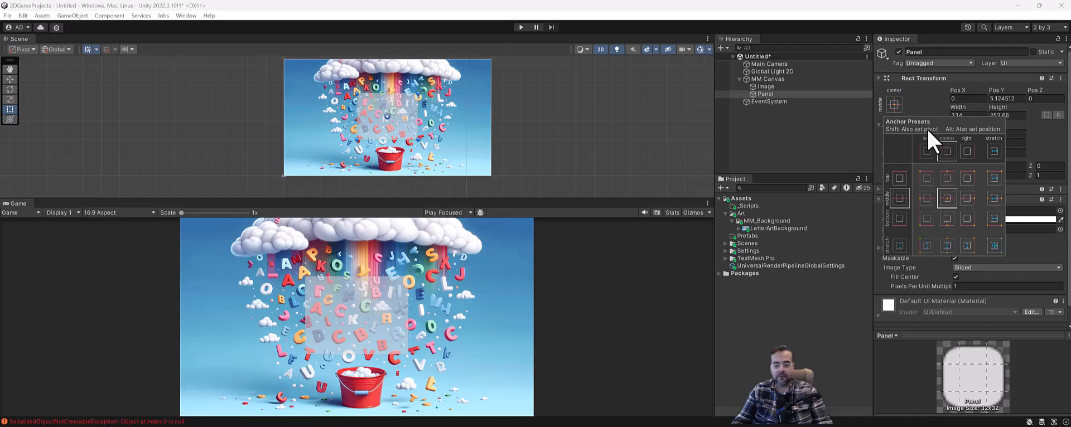
{"action": "key", "text": "alt"}
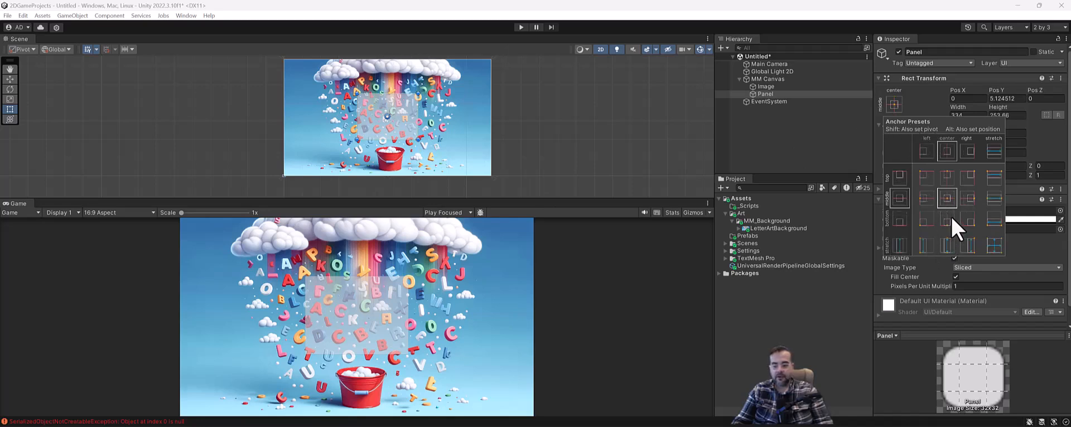
{"action": "key", "text": "shift"}
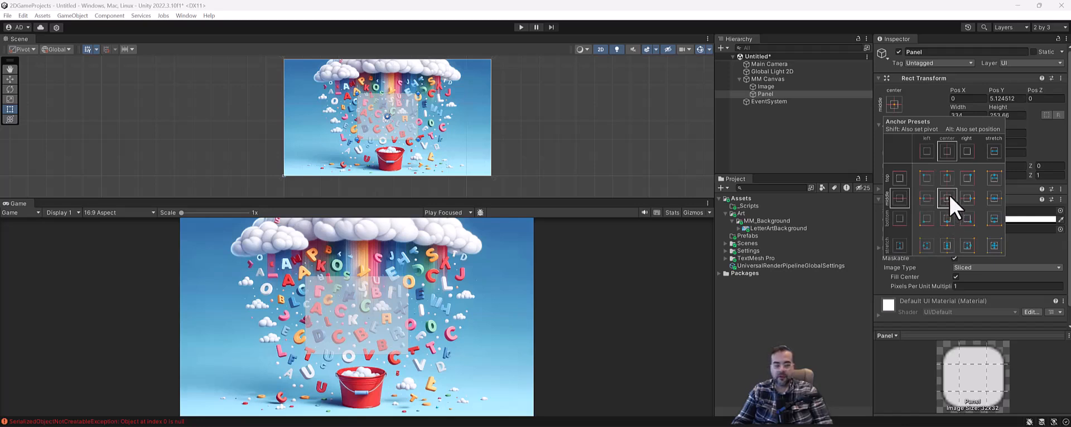
{"action": "left_click", "coordinate": [968, 199]}
{"action": "left_click", "coordinate": [947, 198]}
{"action": "key", "text": "alt"}
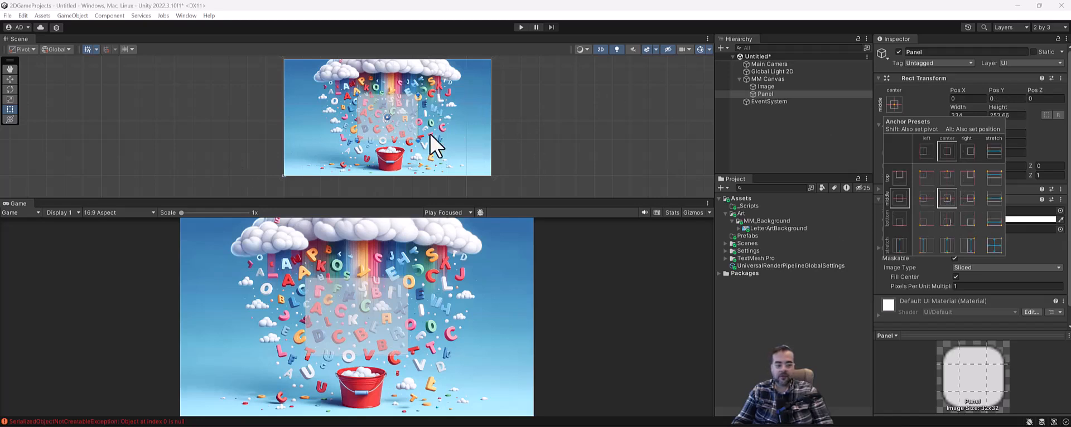
Add a Button - TextMeshPro inside the Panel, 160 by 30 at position 0, 0
{"action": "right_click", "coordinate": [767, 94]}
{"action": "left_click", "coordinate": [768, 94]}
{"action": "right_click", "coordinate": [780, 93]}
{"action": "left_click", "coordinate": [777, 103]}
{"action": "left_click", "coordinate": [775, 93]}
{"action": "right_click", "coordinate": [776, 95]}
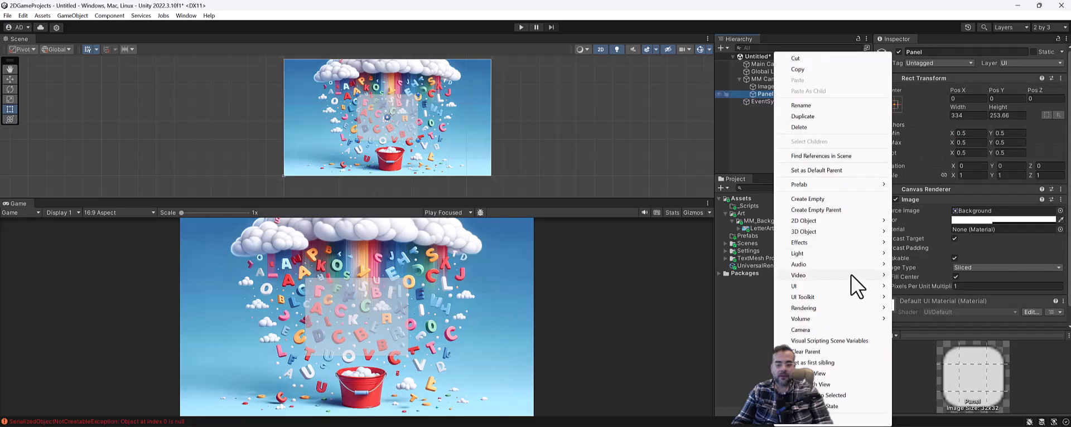
{"action": "mouse_move", "coordinate": [846, 287]}
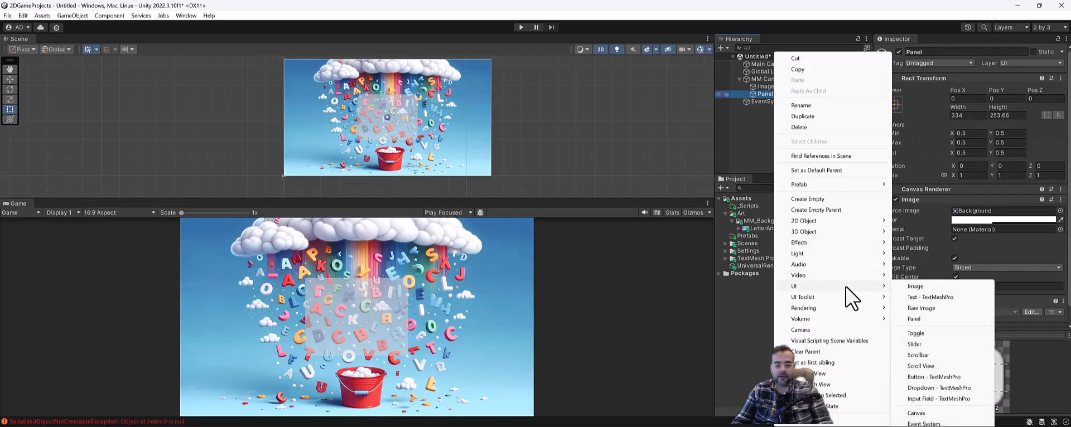
{"action": "left_click", "coordinate": [933, 377]}
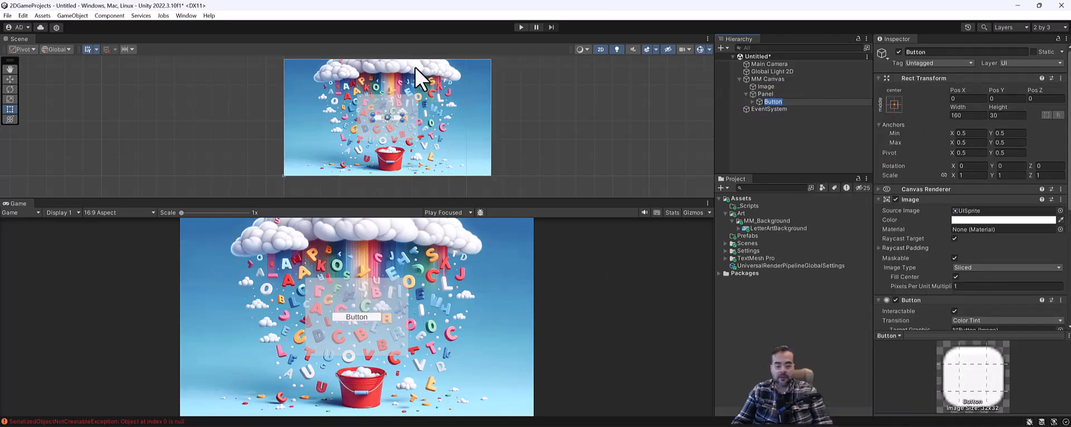
{"action": "scroll", "coordinate": [429, 124], "scroll_direction": "up", "scroll_amount": 5}
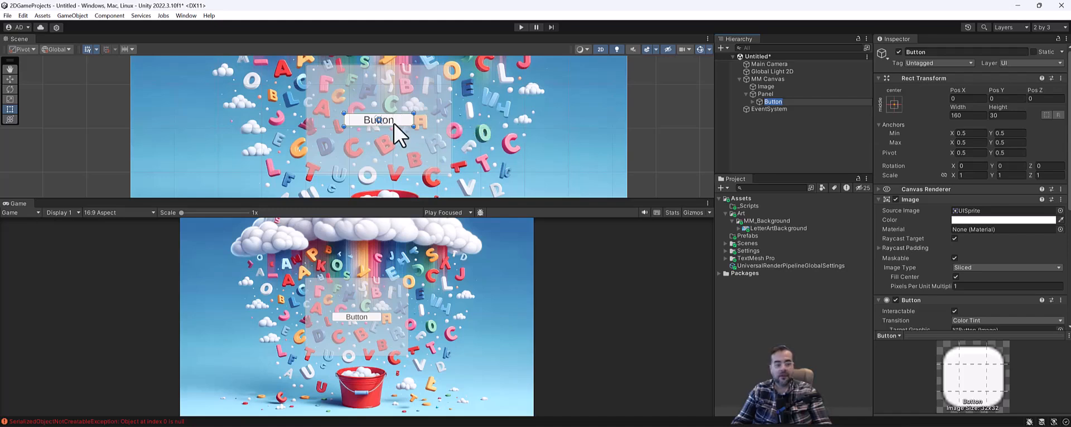
Rename the new button to 'Start Button'
{"action": "left_click", "coordinate": [764, 94]}
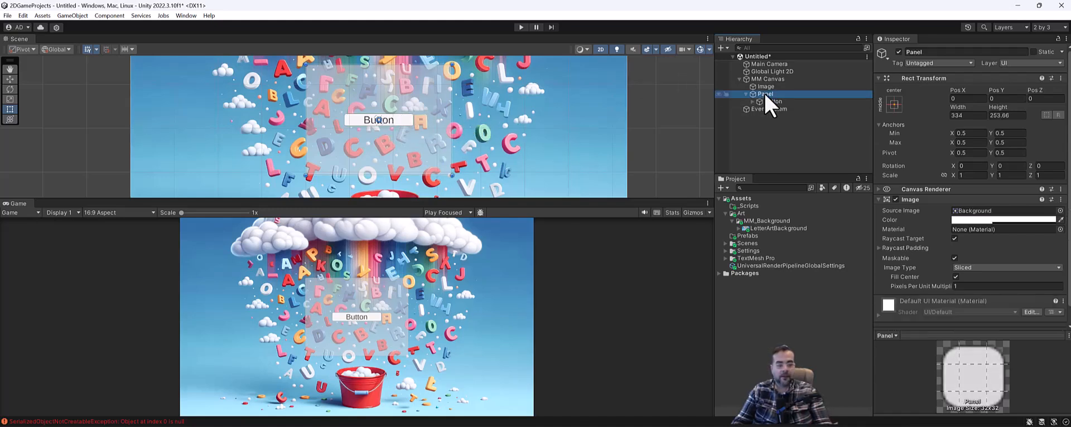
{"action": "left_click", "coordinate": [802, 102]}
{"action": "left_click", "coordinate": [922, 52]}
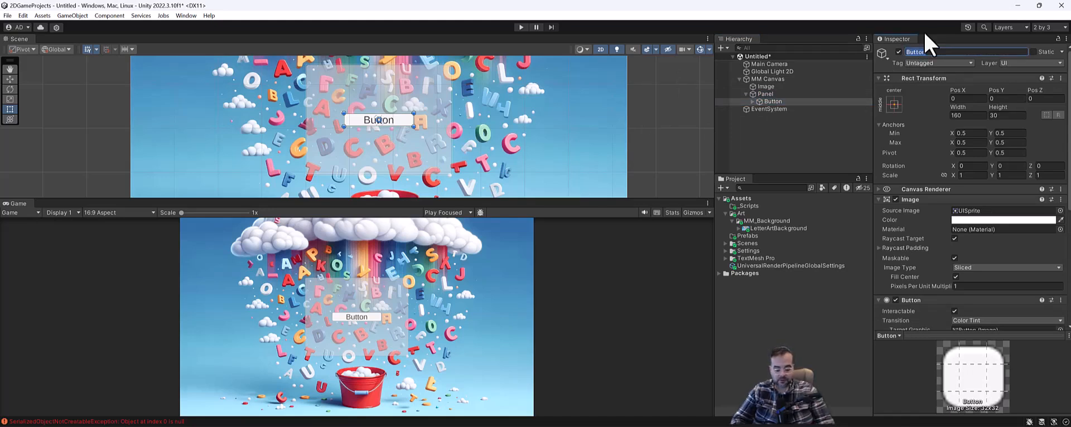
{"action": "type", "text": "Start Button"}
{"action": "left_click", "coordinate": [781, 103]}
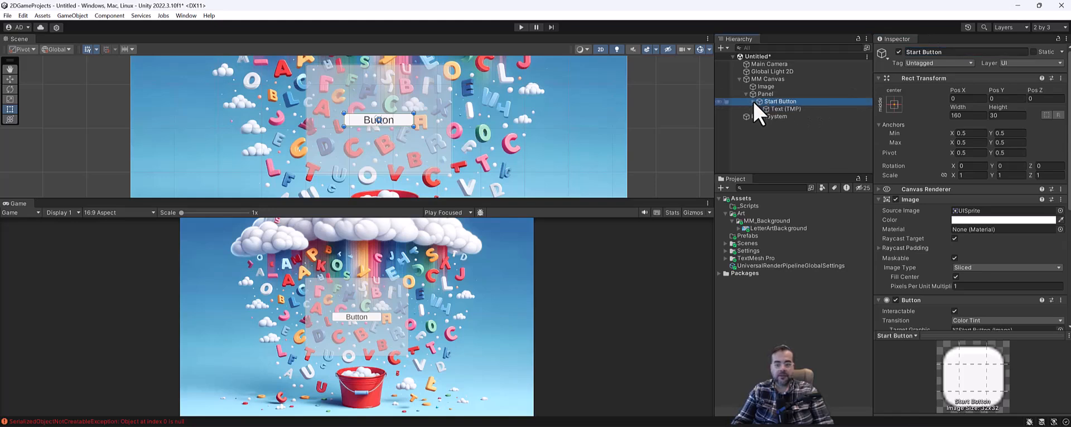
Move Start Button up above the panel's centre to Pos Y 54
{"action": "left_click", "coordinate": [783, 110]}
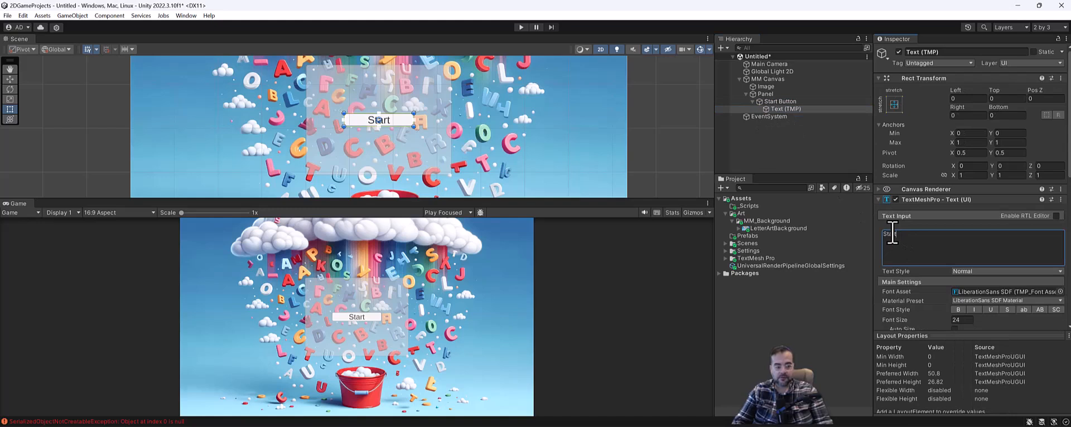
{"action": "left_click", "coordinate": [9, 79]}
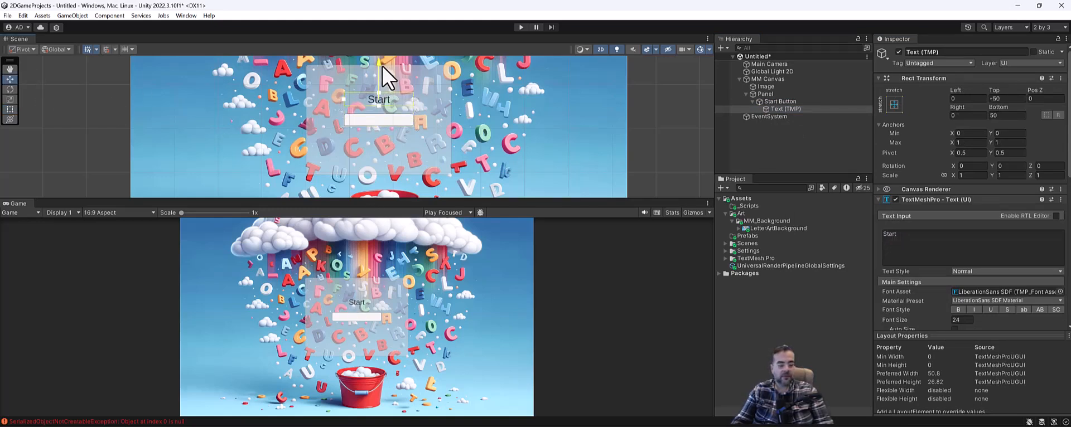
{"action": "left_click", "coordinate": [787, 102]}
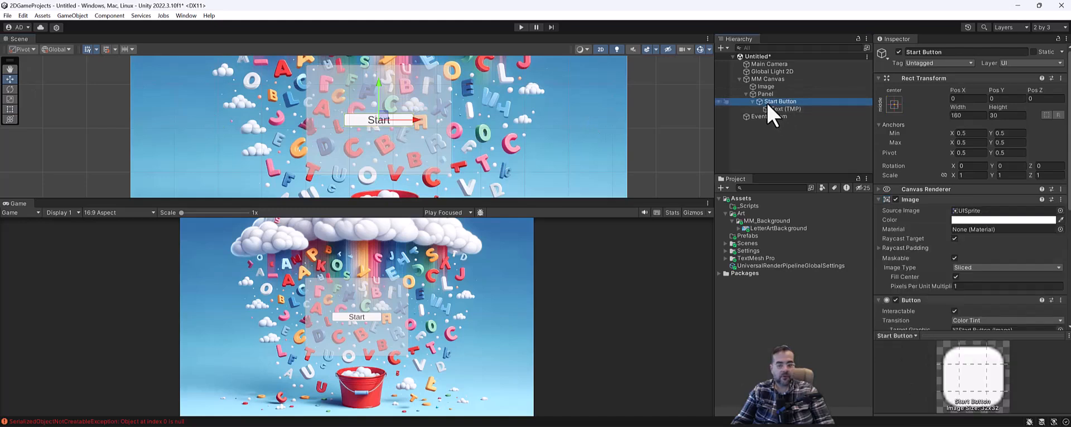
{"action": "left_click", "coordinate": [752, 103]}
{"action": "left_click_drag", "start_coordinate": [383, 84], "coordinate": [386, 60]}
Duplicate the Start Button and rename the copy to Quit Button
{"action": "left_click", "coordinate": [784, 103]}
{"action": "key", "text": "ctrl+d"}
{"action": "left_click", "coordinate": [913, 51]}
{"action": "left_click", "coordinate": [918, 52]}
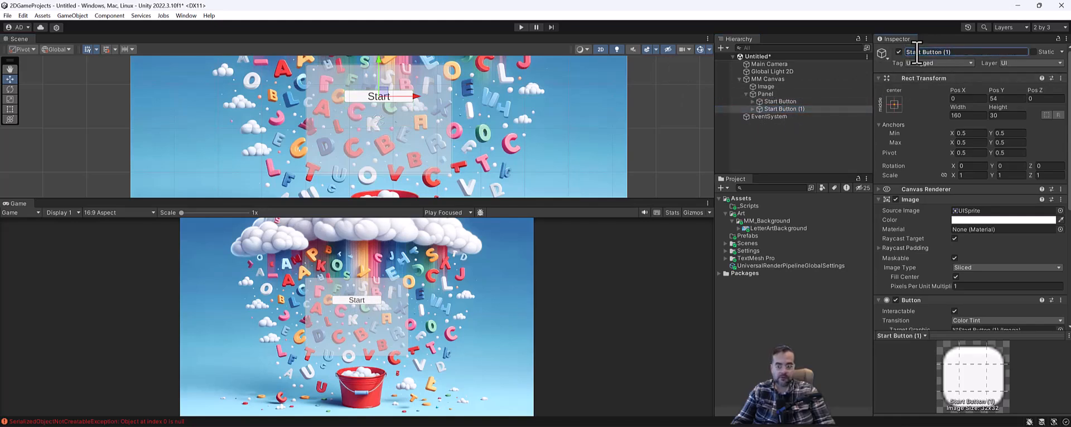
{"action": "type", "text": "Quitt"}
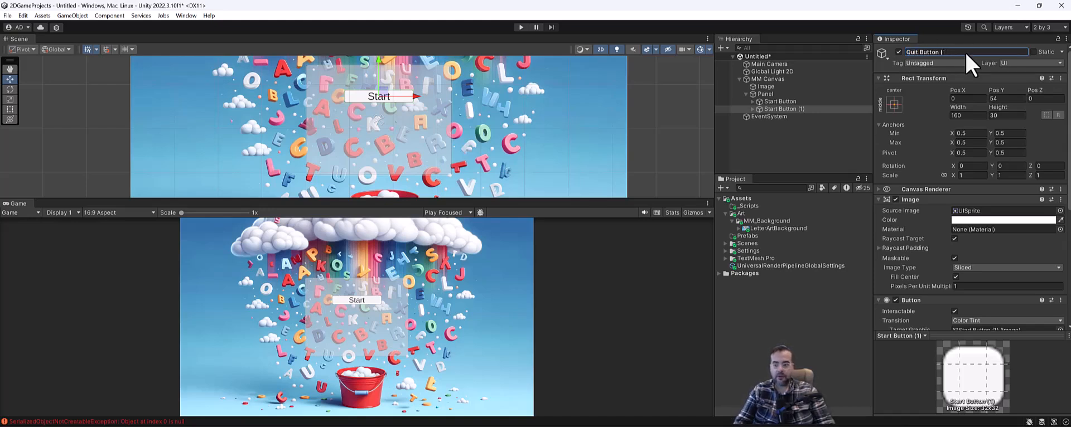
{"action": "left_click", "coordinate": [778, 109]}
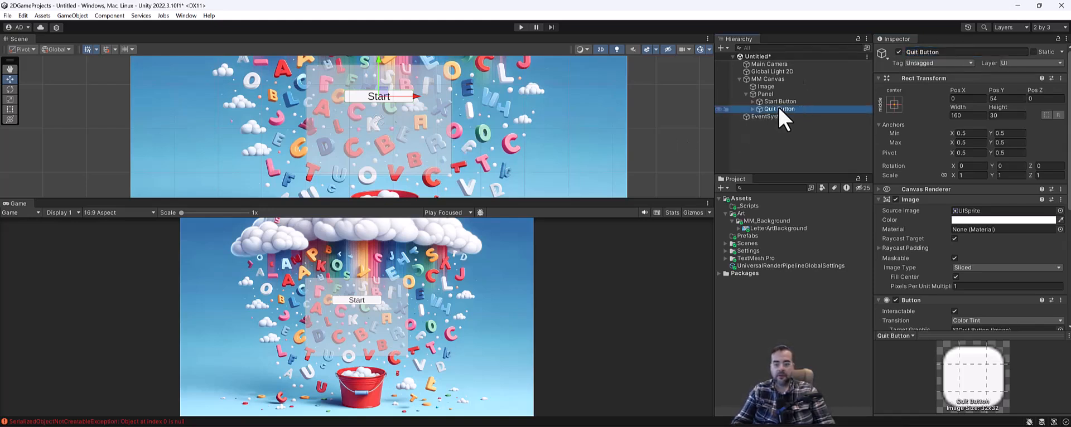
Change the Quit Button's child Text (TMP) label to read Quit
{"action": "left_click", "coordinate": [754, 108]}
{"action": "left_click", "coordinate": [786, 116]}
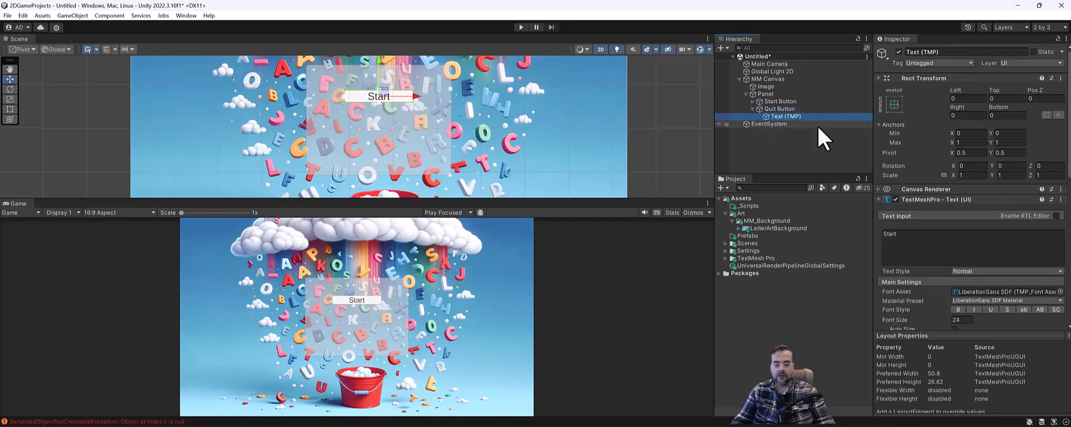
{"action": "left_click", "coordinate": [914, 239]}
{"action": "type", "text": "Quit"}
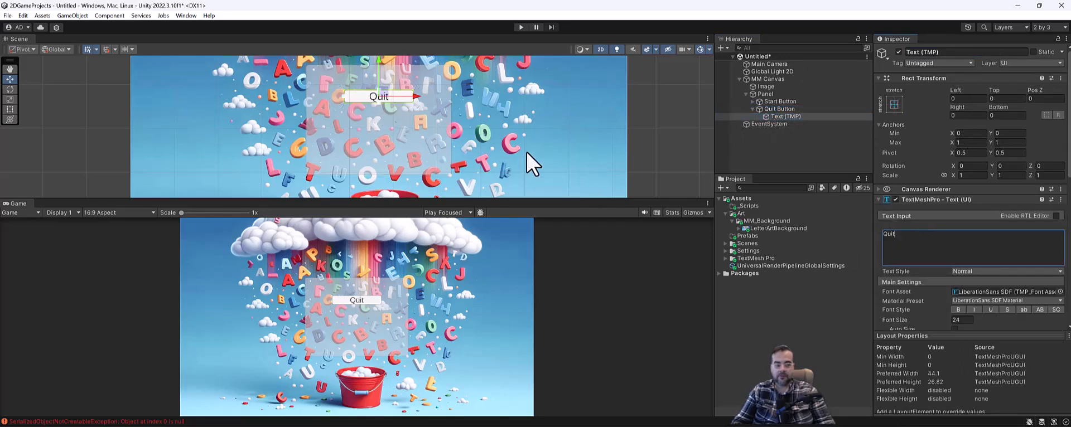
{"action": "left_click", "coordinate": [784, 110]}
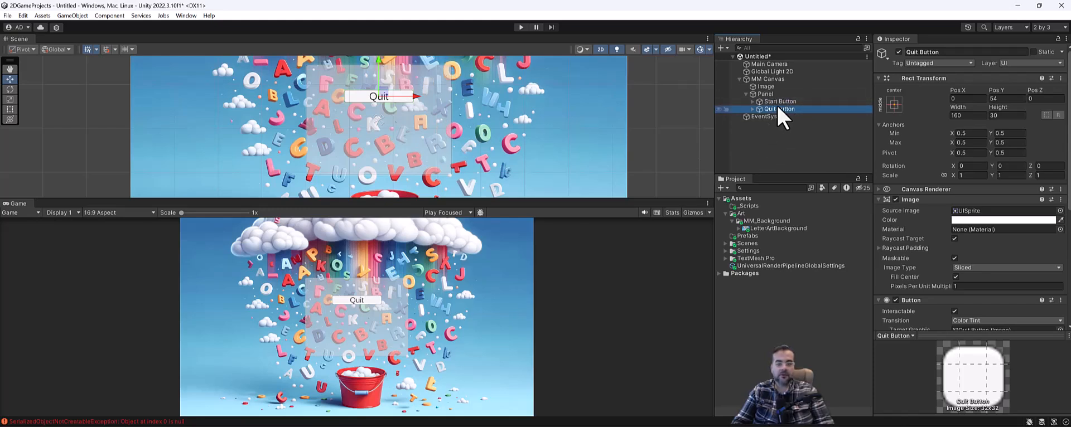
Move Quit below Start and tint the Panel a translucent blue (49, 114, 173) sampled from the background
{"action": "mouse_move", "coordinate": [378, 73]}
{"action": "left_mouse_down"}
{"action": "mouse_move", "coordinate": [389, 93]}
{"action": "mouse_move", "coordinate": [384, 76]}
{"action": "left_mouse_up"}
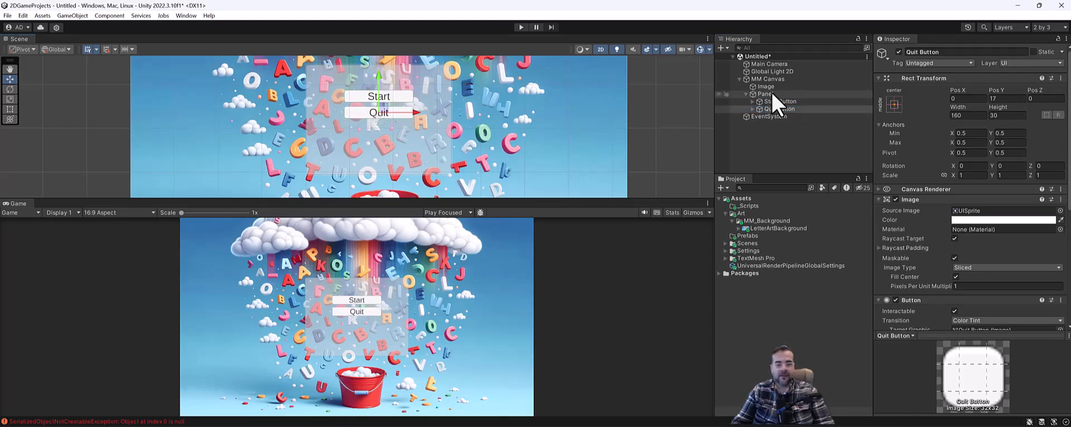
{"action": "left_click", "coordinate": [769, 95]}
{"action": "left_click", "coordinate": [969, 220]}
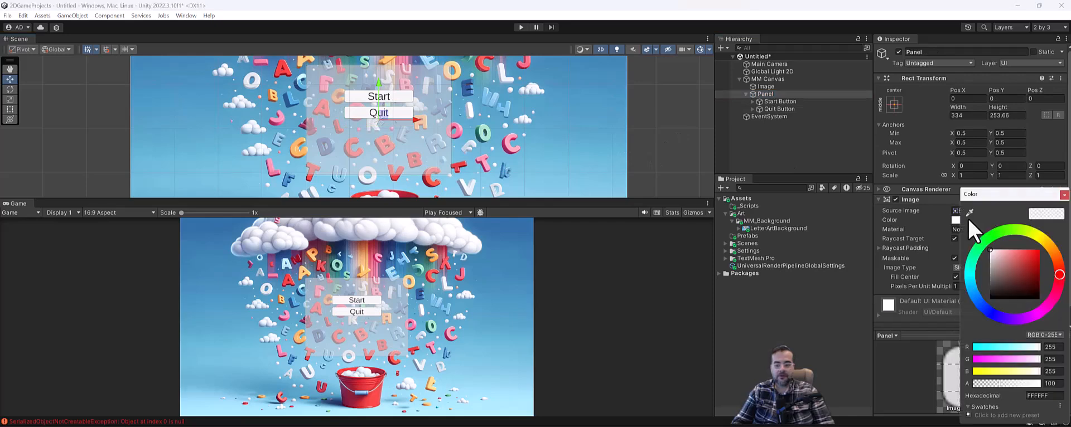
{"action": "left_click", "coordinate": [987, 310]}
{"action": "left_click_drag", "start_coordinate": [1003, 296], "coordinate": [1053, 246]}
{"action": "left_click", "coordinate": [970, 212]}
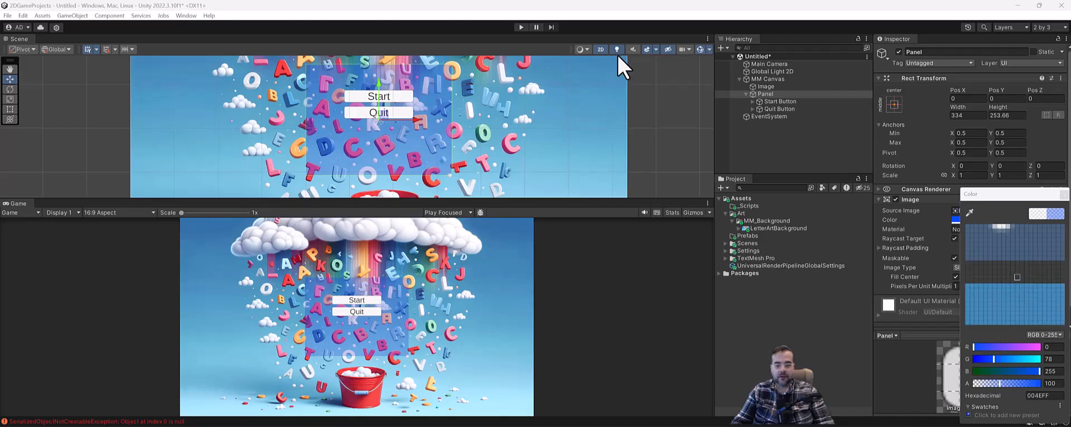
{"action": "left_click", "coordinate": [529, 220]}
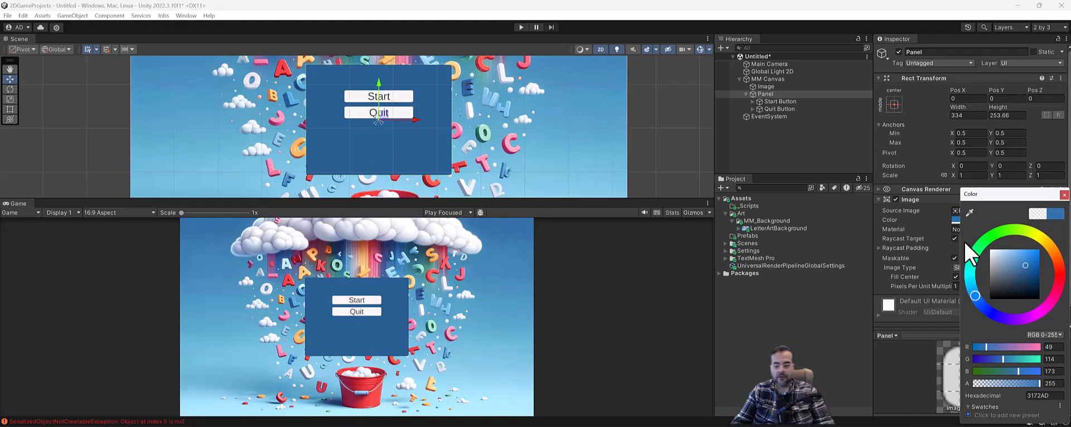
{"action": "mouse_move", "coordinate": [1025, 384]}
{"action": "left_mouse_down"}
{"action": "mouse_move", "coordinate": [1014, 384]}
{"action": "mouse_move", "coordinate": [1041, 399]}
{"action": "mouse_move", "coordinate": [1032, 389]}
{"action": "left_mouse_up"}
{"action": "left_click", "coordinate": [766, 168]}
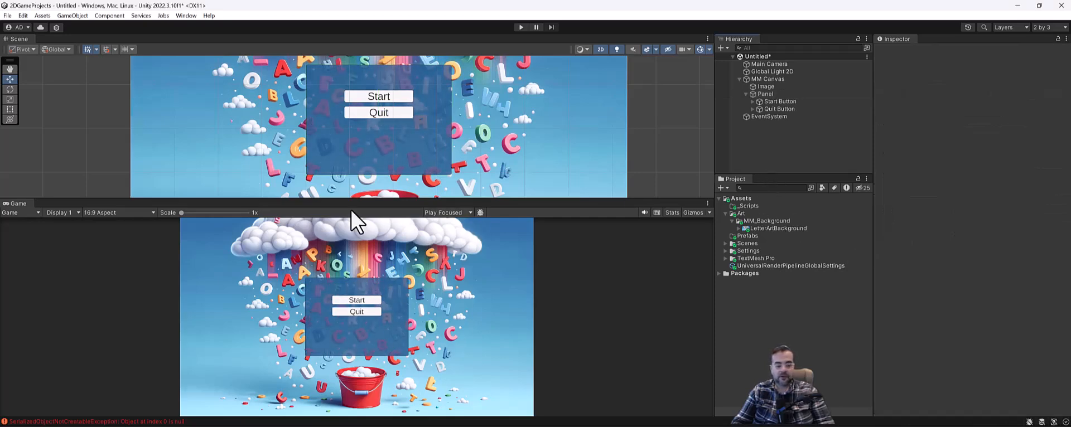
Enter Play mode, click Start and Quit in the Game view, enlarge the Game view, then stop
{"action": "scroll", "coordinate": [407, 106], "scroll_direction": "down", "scroll_amount": 2}
{"action": "middle_click_drag", "start_coordinate": [434, 91], "coordinate": [453, 104]}
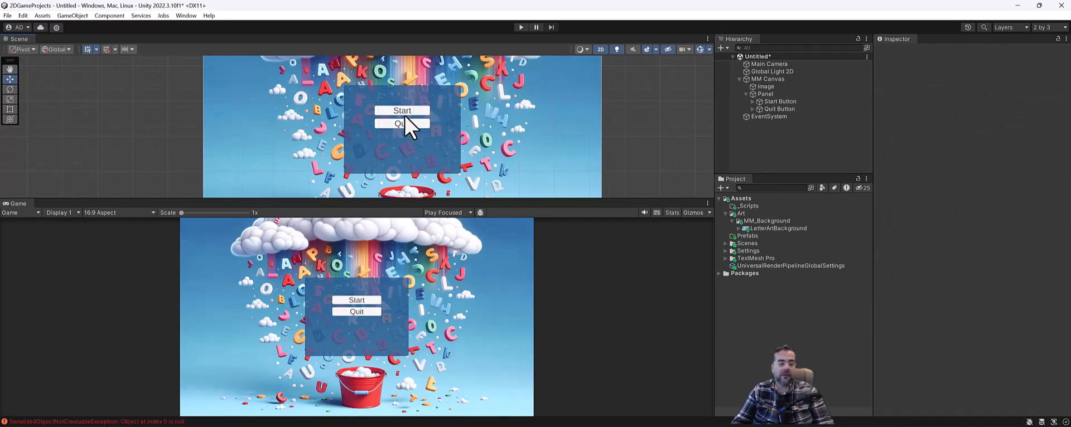
{"action": "left_click", "coordinate": [478, 79]}
{"action": "left_click", "coordinate": [521, 27]}
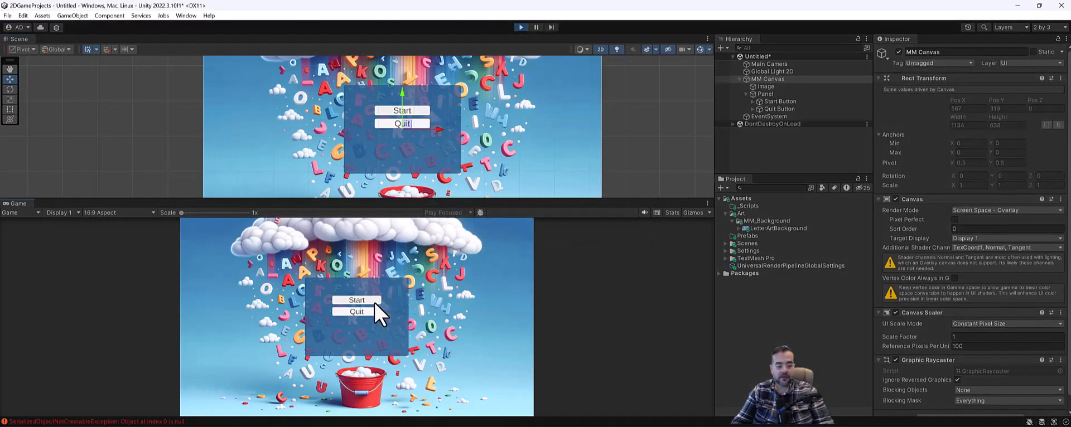
{"action": "left_click", "coordinate": [359, 301]}
{"action": "left_click", "coordinate": [361, 311]}
{"action": "left_click_drag", "start_coordinate": [416, 200], "coordinate": [395, 185]}
{"action": "left_click", "coordinate": [521, 27]}
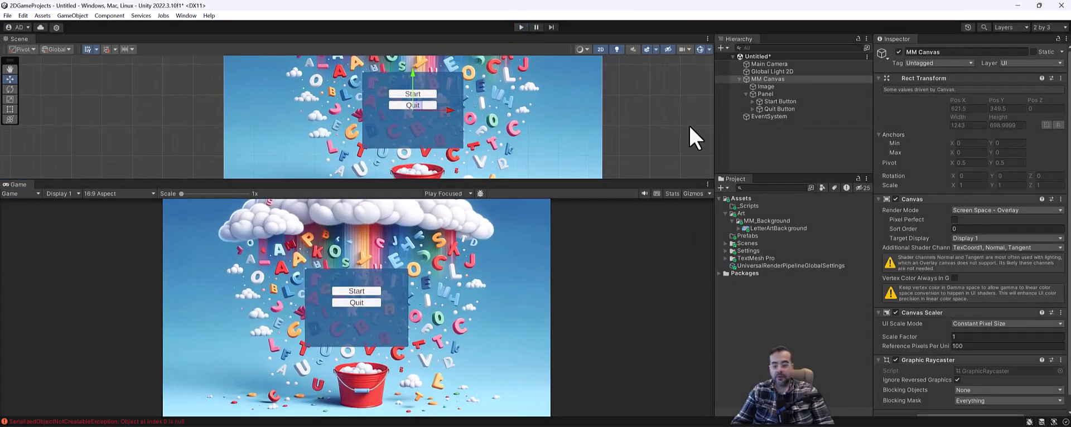
Set MM Canvas's Canvas Scaler to Scale With Screen Size at 800 × 600 reference resolution
{"action": "left_click", "coordinate": [774, 80]}
{"action": "scroll", "coordinate": [948, 243], "scroll_direction": "down", "scroll_amount": 2}
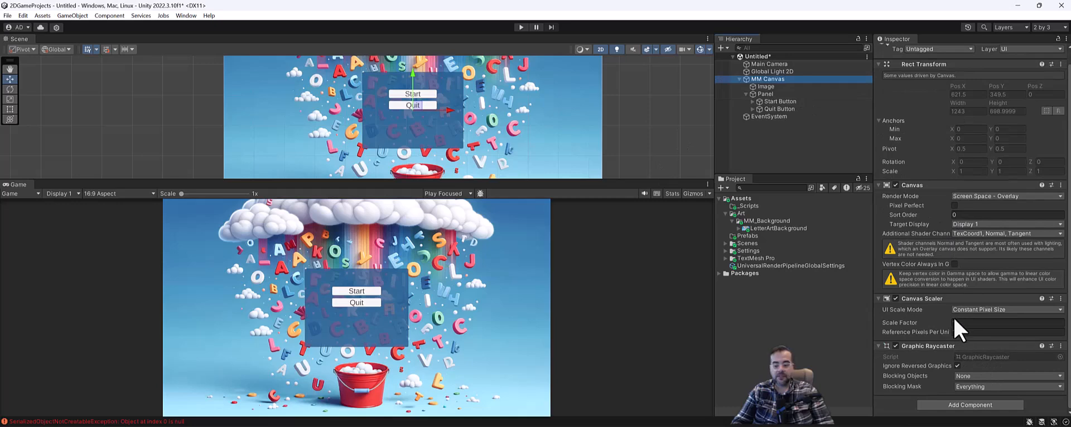
{"action": "left_click", "coordinate": [978, 310]}
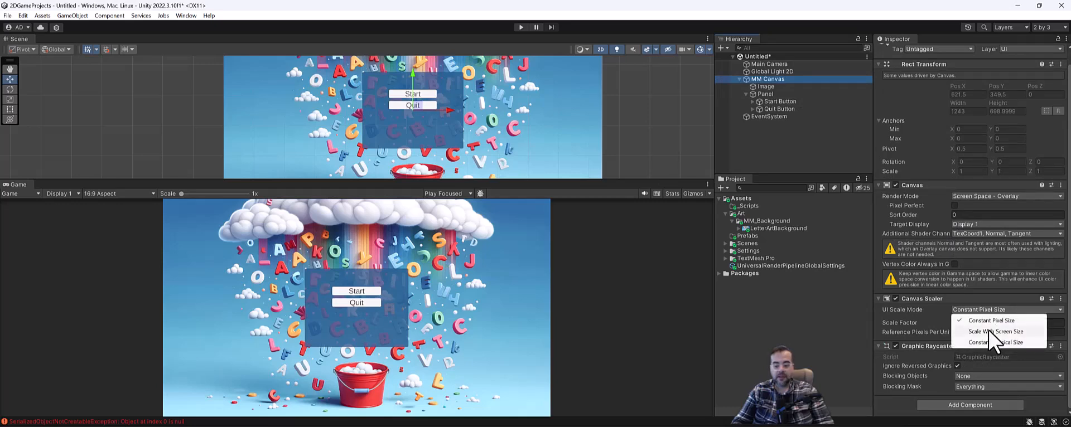
{"action": "left_click", "coordinate": [991, 331]}
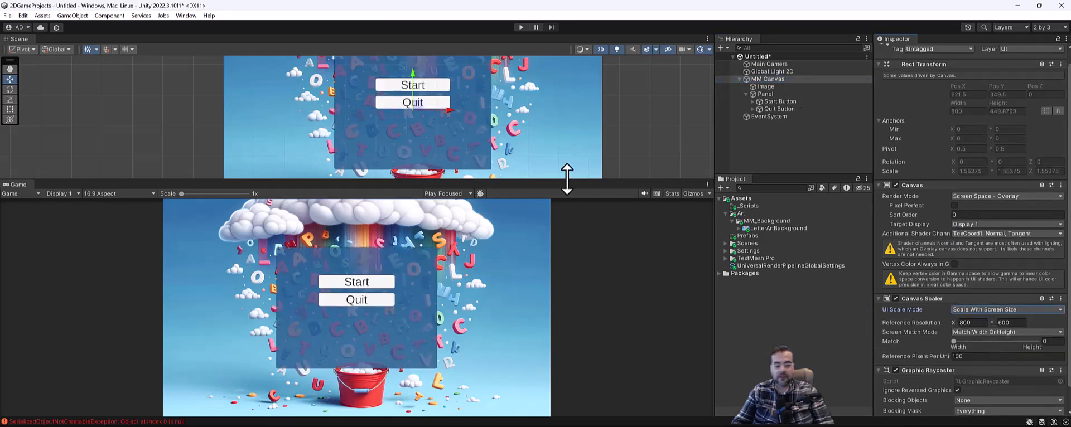
{"action": "left_click", "coordinate": [1008, 311]}
{"action": "left_click", "coordinate": [998, 342]}
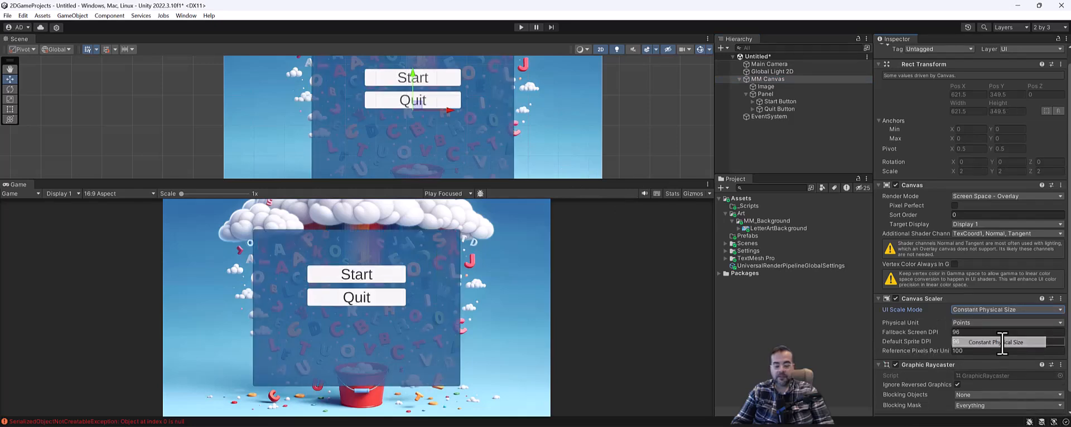
{"action": "left_click_drag", "start_coordinate": [573, 180], "coordinate": [571, 185]}
{"action": "left_click", "coordinate": [1013, 309]}
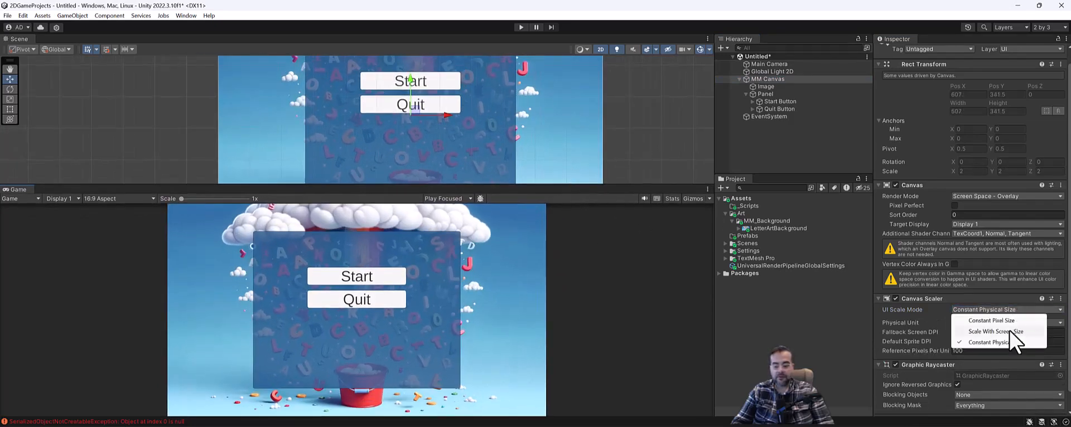
{"action": "left_click", "coordinate": [1011, 331]}
{"action": "mouse_move", "coordinate": [463, 186]}
{"action": "left_mouse_down"}
{"action": "mouse_move", "coordinate": [438, 254]}
{"action": "mouse_move", "coordinate": [474, 178]}
{"action": "left_mouse_up"}
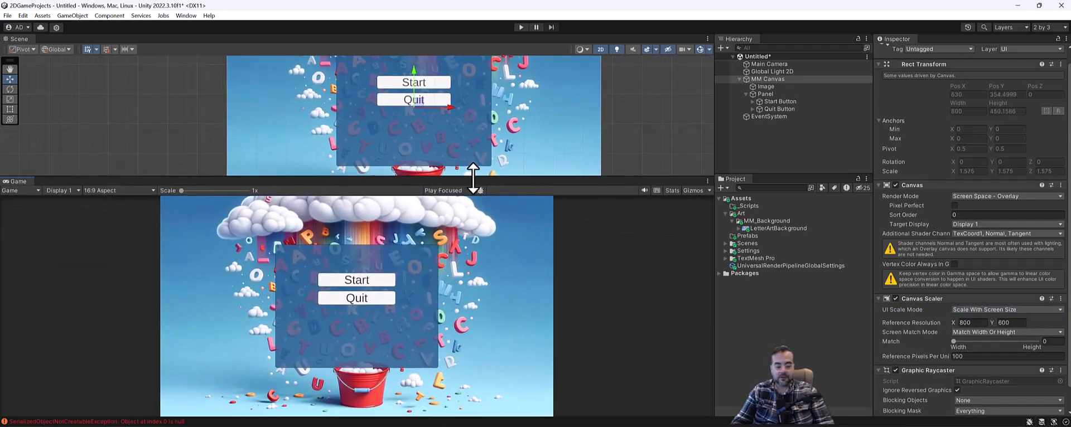
Resize the Panel with the Rect Tool to about 212 × 184 at position 6, 28 around the buttons
{"action": "left_click", "coordinate": [832, 94]}
{"action": "scroll", "coordinate": [364, 109], "scroll_direction": "down", "scroll_amount": 1}
{"action": "middle_click_drag", "start_coordinate": [230, 114], "coordinate": [228, 107]}
{"action": "scroll", "coordinate": [468, 136], "scroll_direction": "down", "scroll_amount": 1}
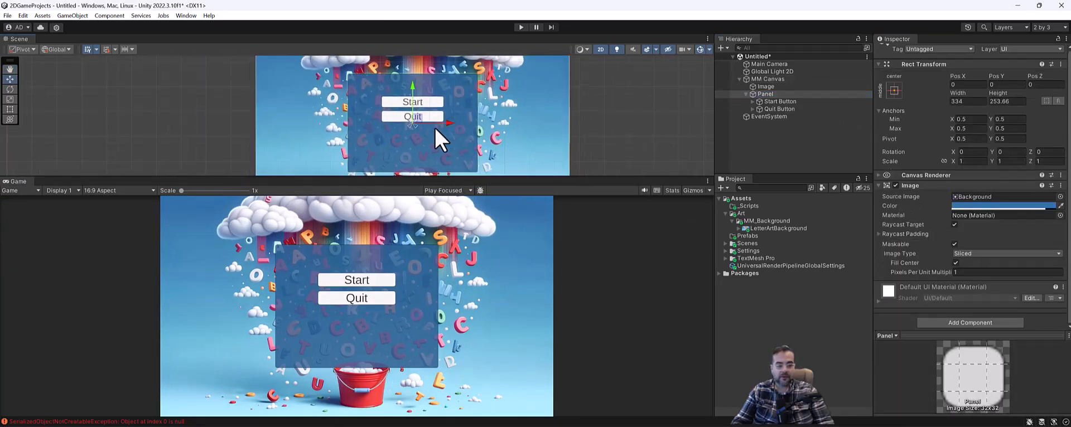
{"action": "key", "text": "t"}
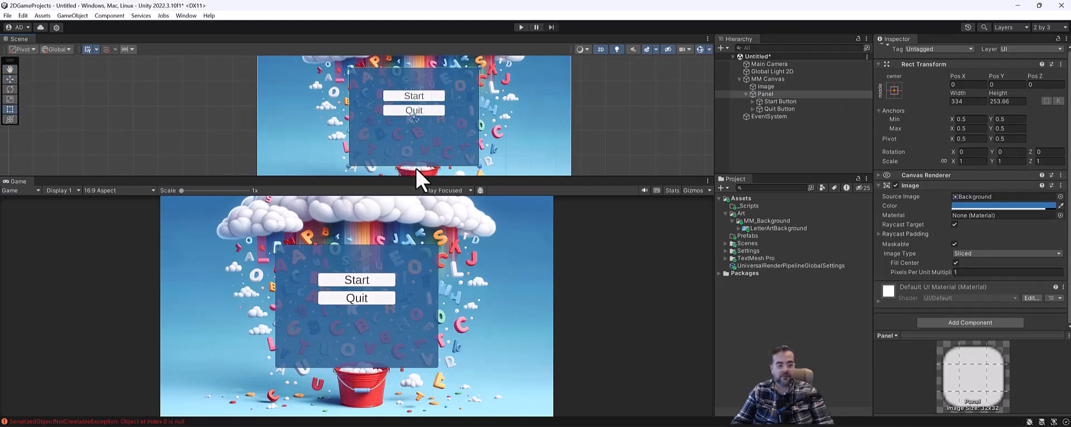
{"action": "left_click", "coordinate": [795, 95]}
{"action": "left_click_drag", "start_coordinate": [479, 167], "coordinate": [468, 154]}
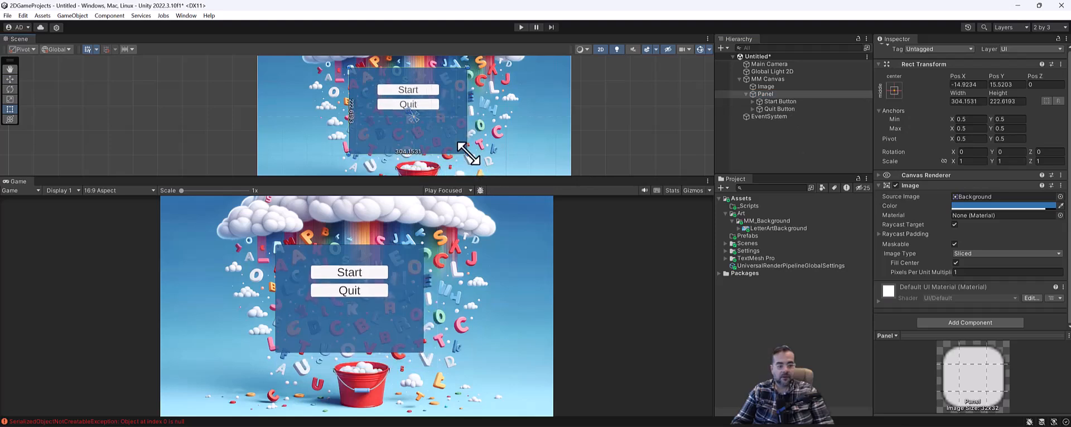
{"action": "left_click_drag", "start_coordinate": [350, 164], "coordinate": [370, 144]}
{"action": "left_click_drag", "start_coordinate": [432, 127], "coordinate": [456, 140]}
{"action": "left_click_drag", "start_coordinate": [372, 143], "coordinate": [396, 136]}
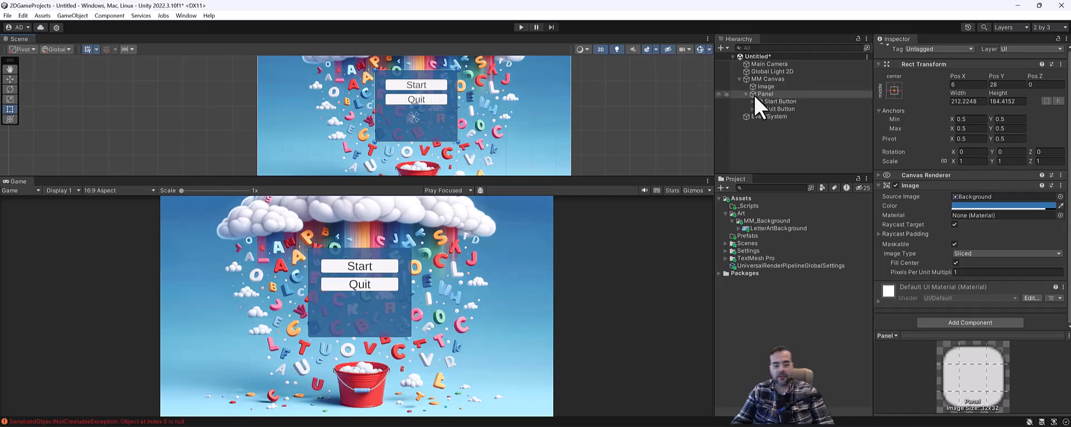
Enlarge the Start Button and Quit Button together to about 178 × 42 each
{"action": "left_click", "coordinate": [777, 101]}
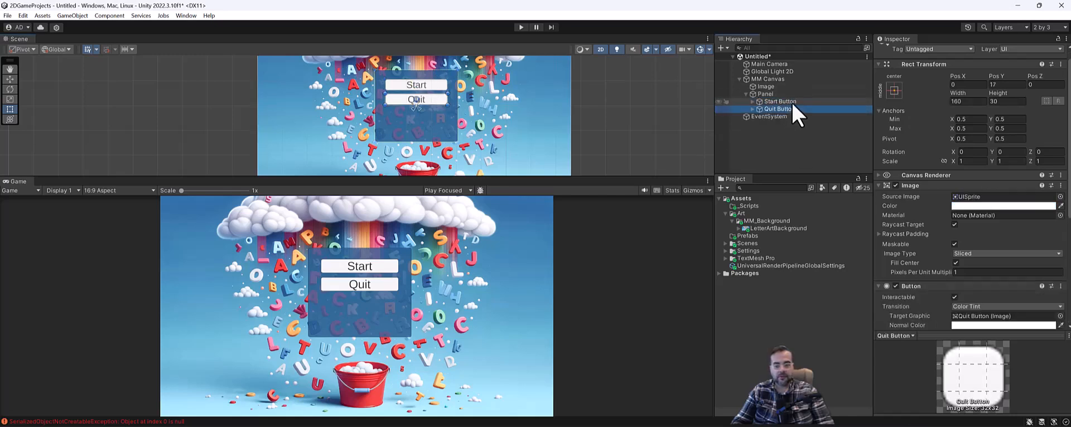
{"action": "left_click", "coordinate": [787, 109], "text": "ctrl"}
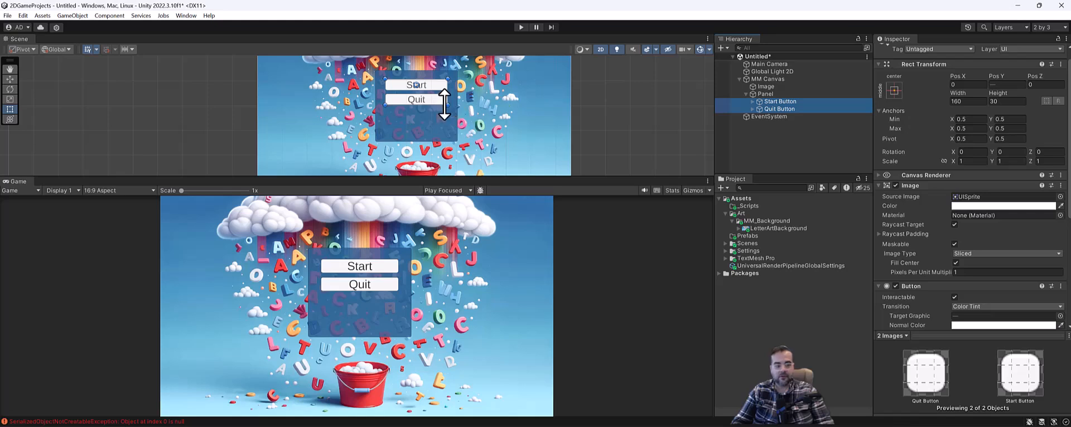
{"action": "mouse_move", "coordinate": [446, 105]}
{"action": "left_mouse_down"}
{"action": "mouse_move", "coordinate": [450, 118]}
{"action": "mouse_move", "coordinate": [439, 111]}
{"action": "left_mouse_up"}
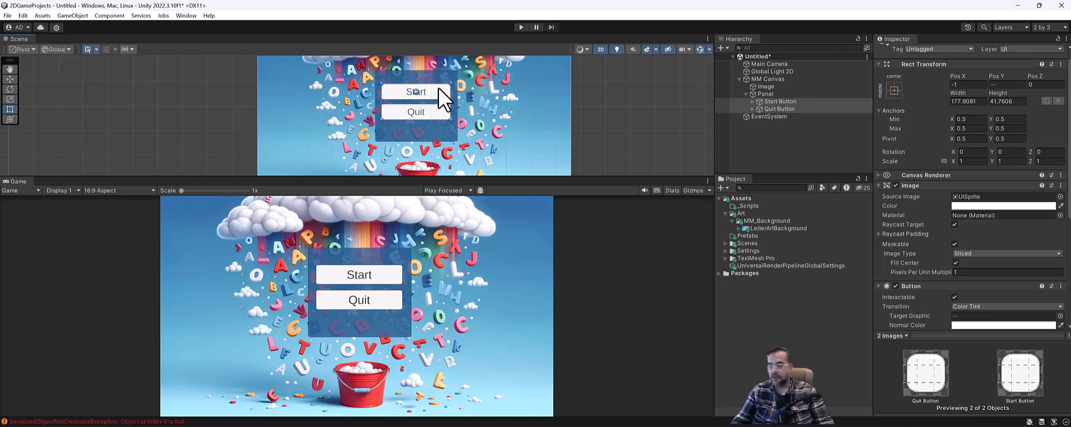
{"action": "left_click", "coordinate": [595, 124]}
{"action": "left_click", "coordinate": [770, 102]}
{"action": "scroll", "coordinate": [999, 305], "scroll_direction": "down", "scroll_amount": 4}
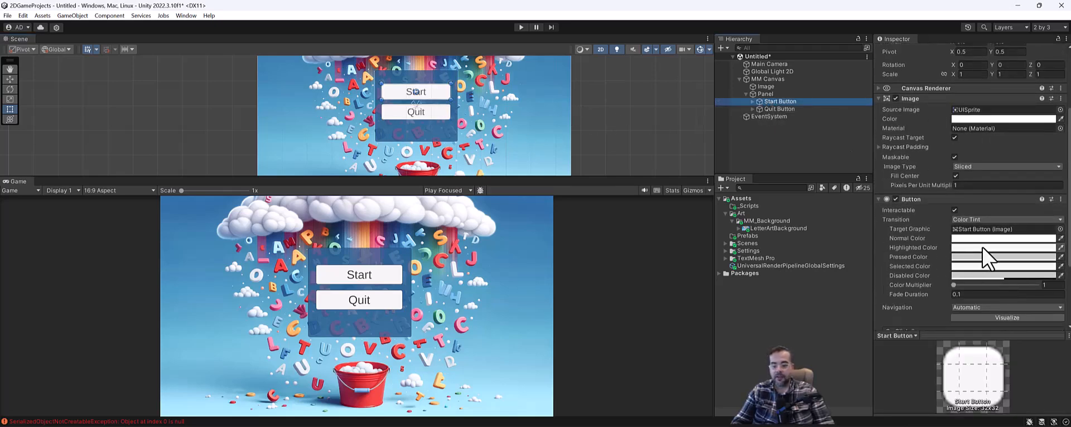
Set the Start Button's Highlighted Color to green and Pressed Color to bright yellow
{"action": "left_click", "coordinate": [983, 248]}
{"action": "left_click", "coordinate": [992, 236]}
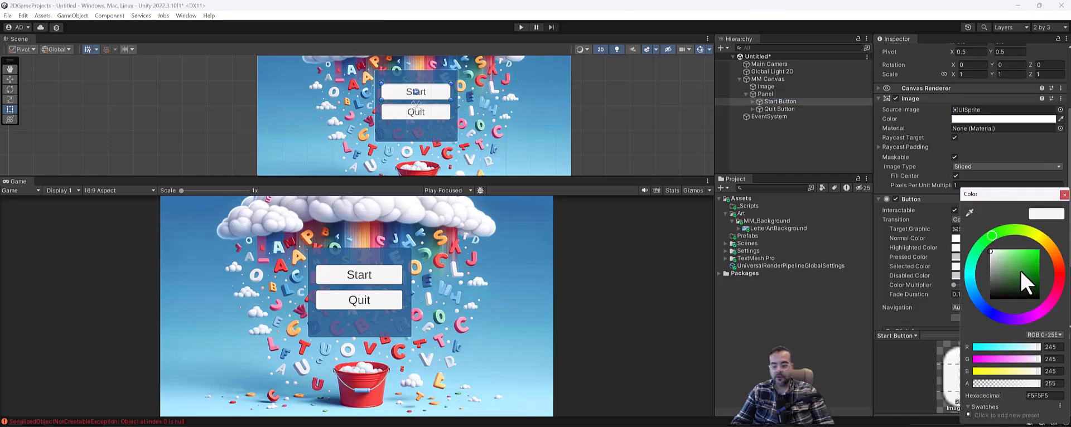
{"action": "left_click_drag", "start_coordinate": [1023, 280], "coordinate": [1066, 246]}
{"action": "left_click", "coordinate": [908, 250]}
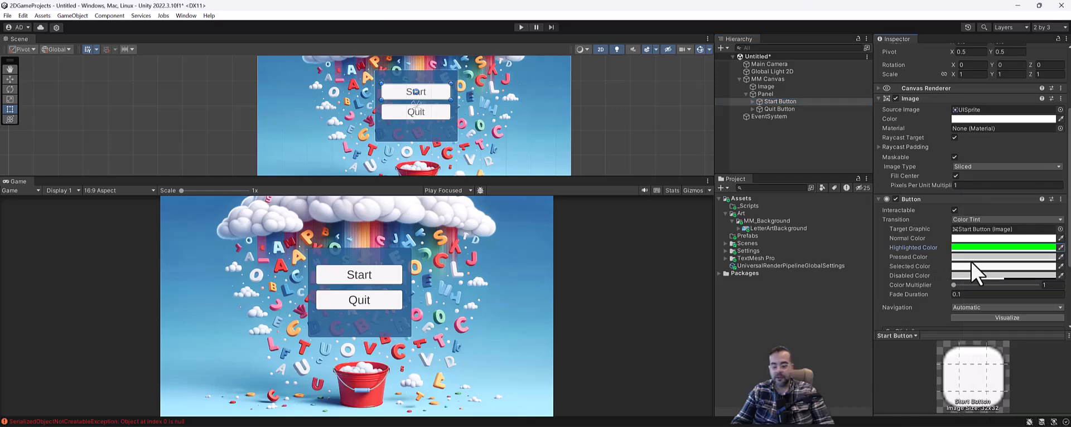
{"action": "left_click", "coordinate": [981, 255]}
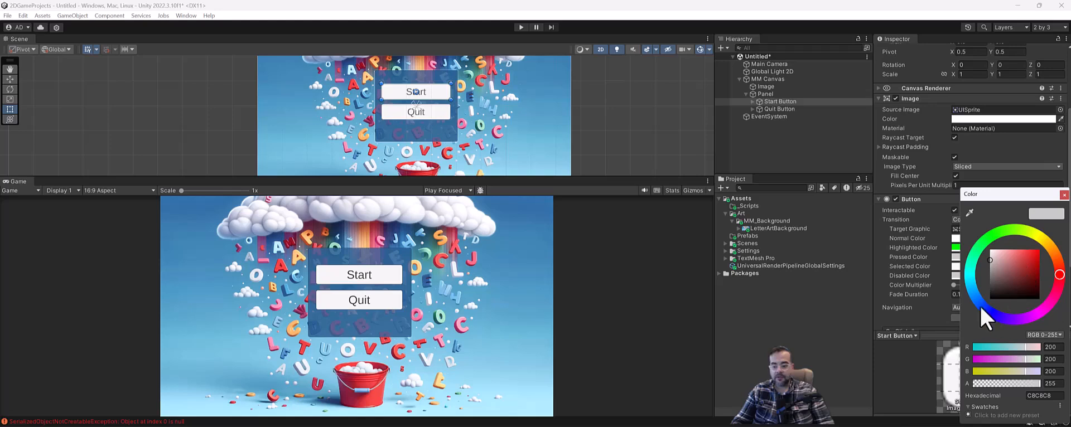
{"action": "left_click_drag", "start_coordinate": [1041, 238], "coordinate": [1053, 246]}
{"action": "left_click", "coordinate": [921, 258]}
Give the Quit Button a green hover and yellow (FFE800) pressed colour, then enter Play mode
{"action": "left_click", "coordinate": [781, 109]}
{"action": "left_click", "coordinate": [980, 249]}
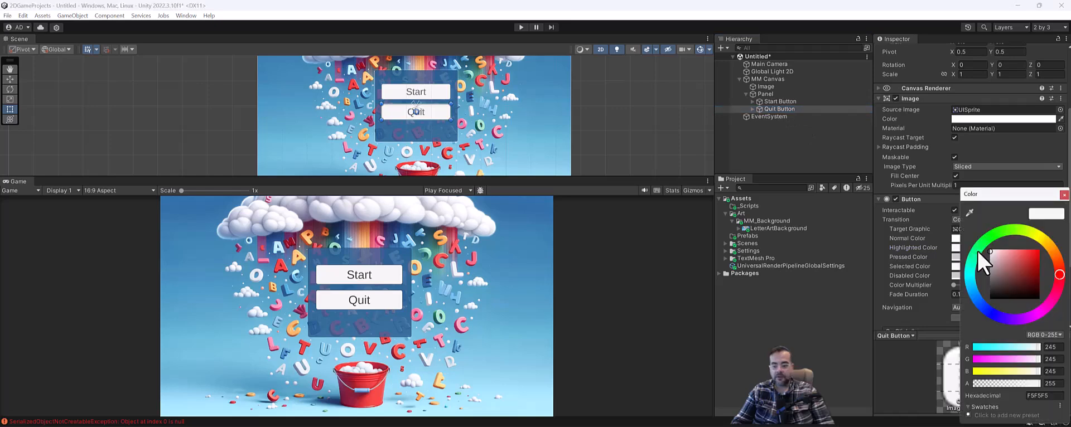
{"action": "left_click", "coordinate": [994, 238]}
{"action": "left_click_drag", "start_coordinate": [1026, 255], "coordinate": [1051, 242]}
{"action": "left_click", "coordinate": [926, 258]}
{"action": "left_click", "coordinate": [971, 259]}
{"action": "left_click", "coordinate": [1053, 251]}
{"action": "left_click_drag", "start_coordinate": [1024, 269], "coordinate": [1041, 240]}
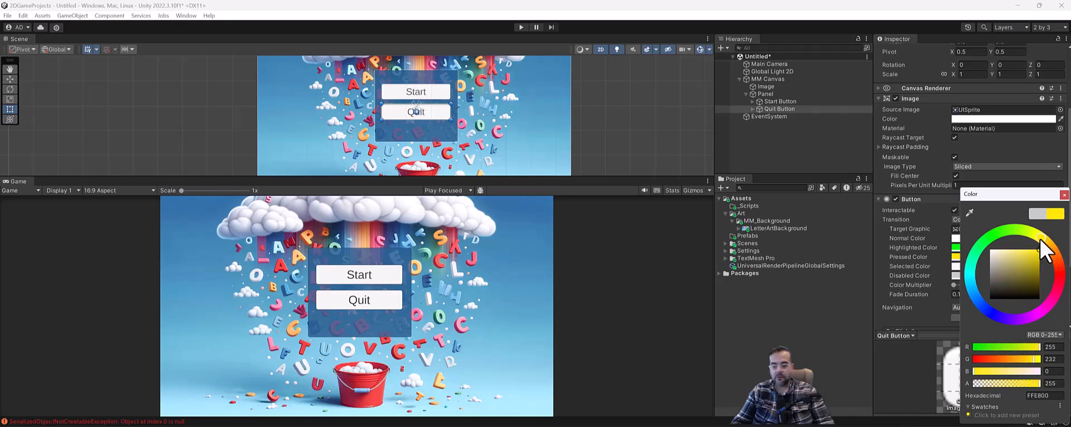
{"action": "left_click", "coordinate": [522, 27]}
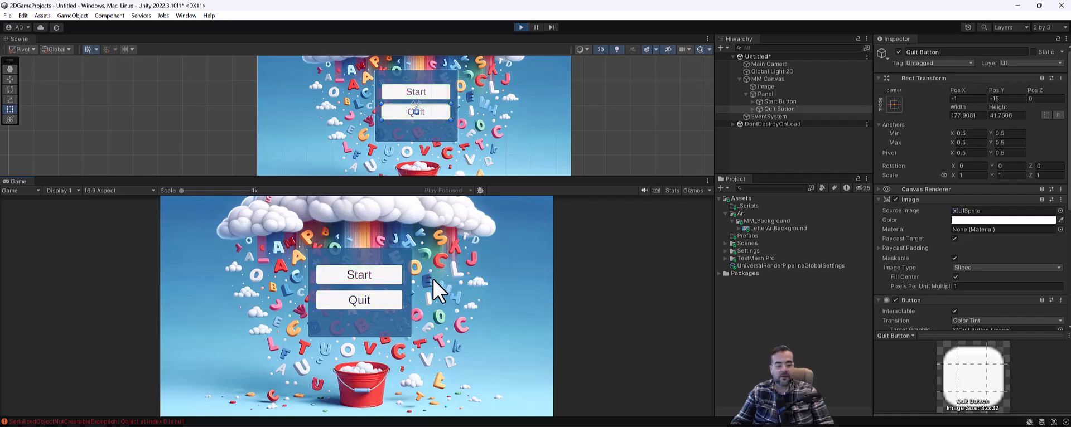
Exit Play mode, select the Start Button, and bring up the File menu
{"action": "left_click", "coordinate": [8, 15]}
{"action": "left_click", "coordinate": [36, 74]}
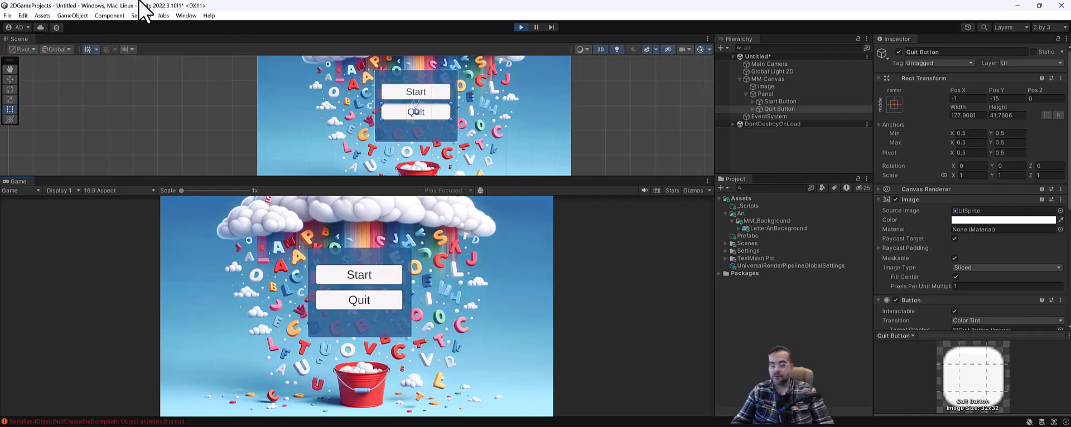
{"action": "left_click", "coordinate": [7, 15]}
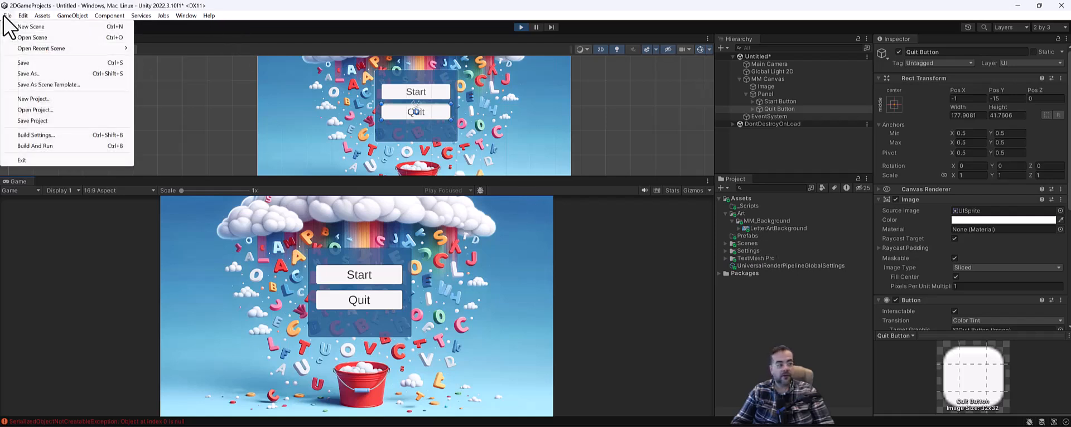
{"action": "left_click", "coordinate": [39, 77]}
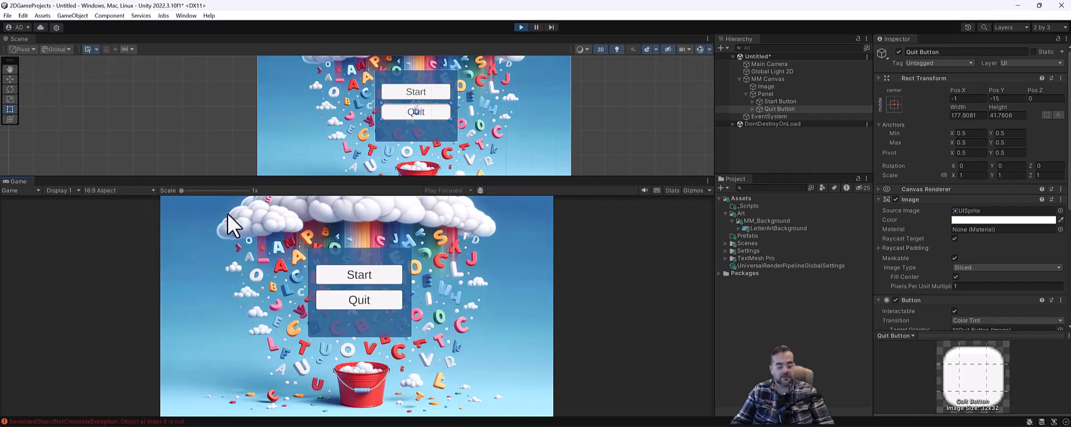
{"action": "left_click", "coordinate": [522, 27]}
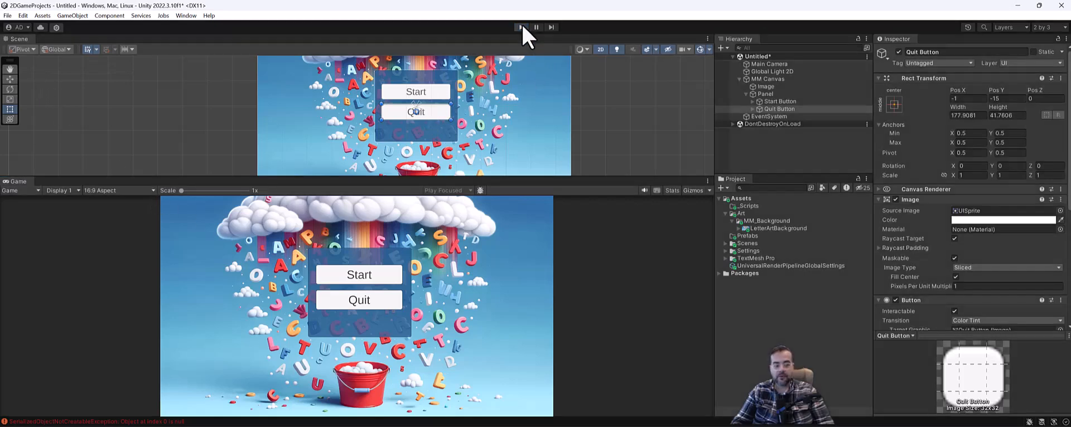
{"action": "scroll", "coordinate": [964, 265], "scroll_direction": "down", "scroll_amount": 5}
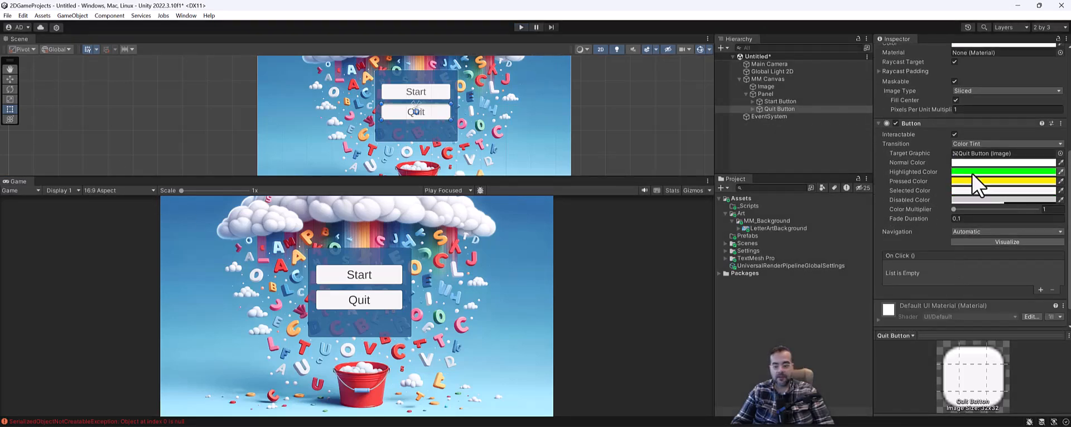
{"action": "left_click", "coordinate": [781, 102]}
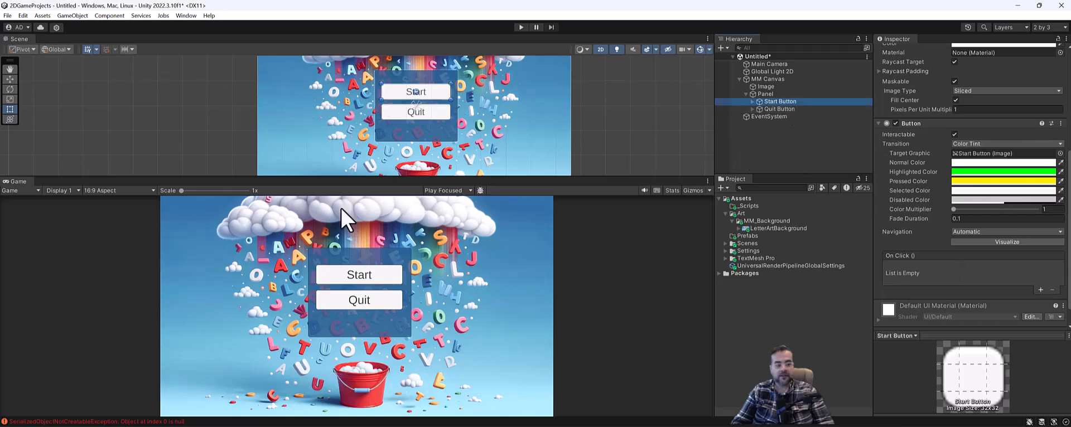
{"action": "left_click", "coordinate": [8, 15]}
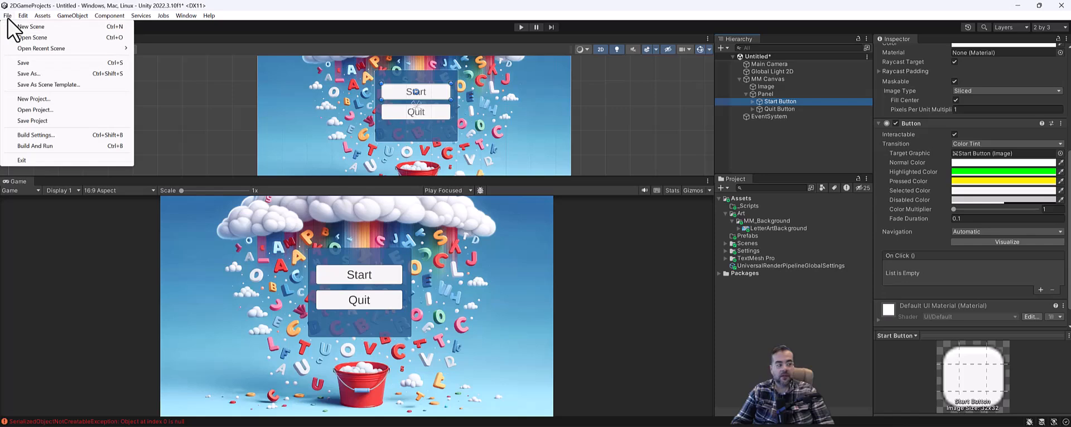
Use Save As to store the scene as MainMenu in Assets/Scenes
{"action": "left_click", "coordinate": [34, 73]}
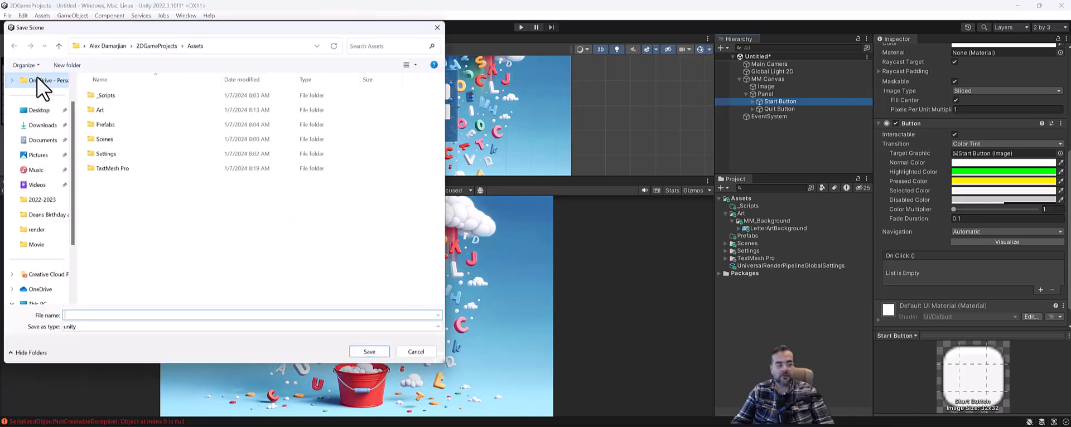
{"action": "double_click", "coordinate": [118, 140]}
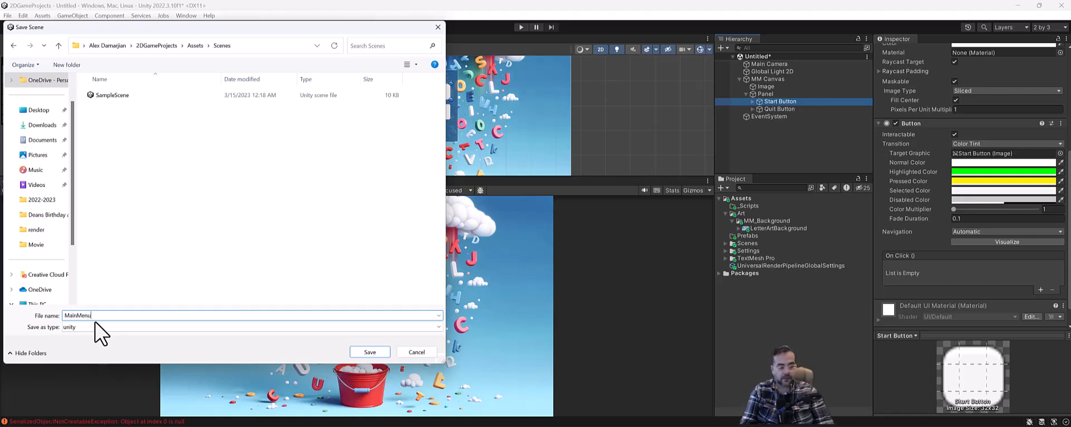
{"action": "left_click", "coordinate": [370, 352]}
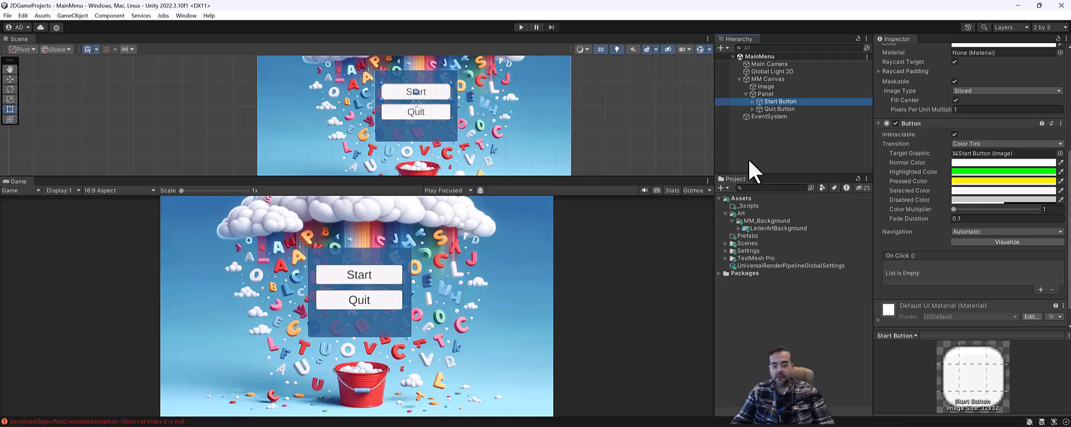